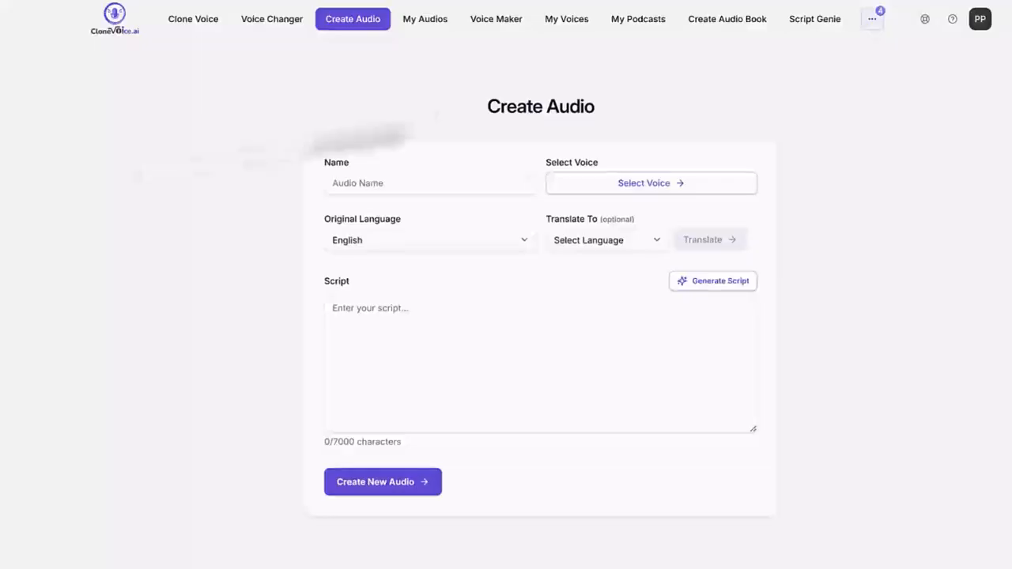
{"action": "left_click_drag", "start_coordinate": [468, 120], "coordinate": [624, 119]}
{"action": "left_click", "coordinate": [625, 119]}
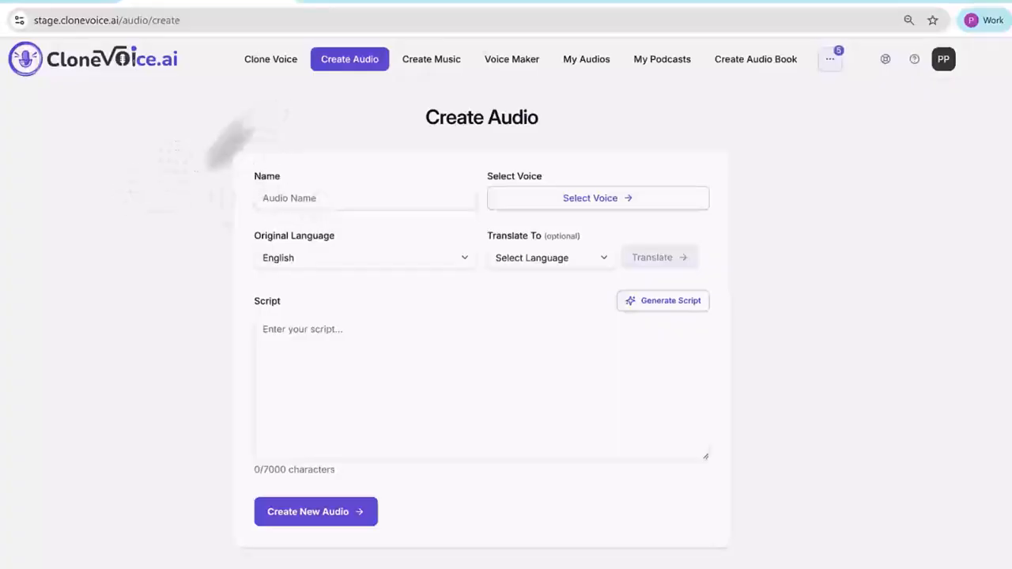
{"action": "left_click_drag", "start_coordinate": [411, 120], "coordinate": [547, 120]}
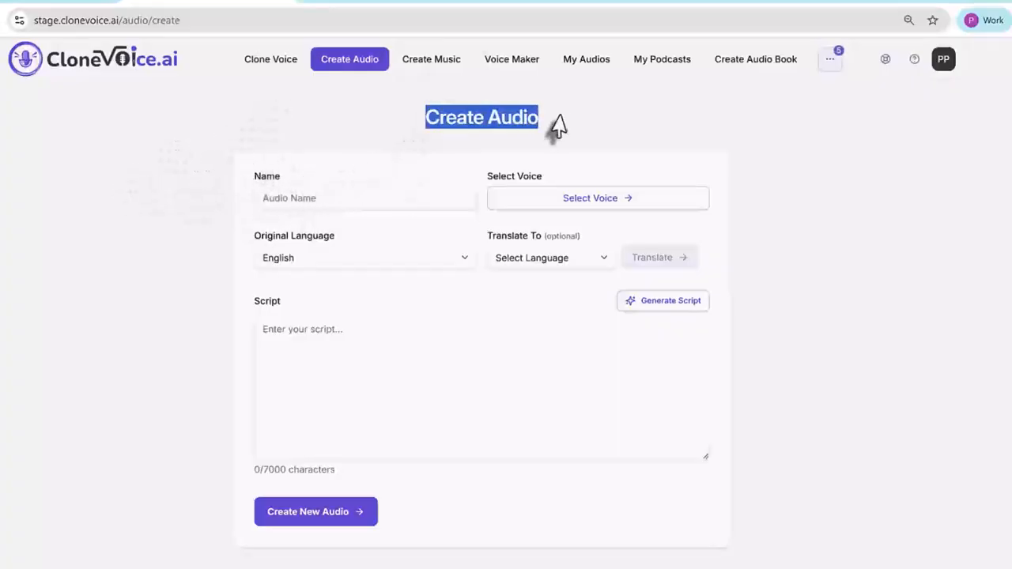
Step: Name the new audio "Fitness and Dieting Tips"
{"action": "left_click", "coordinate": [320, 200]}
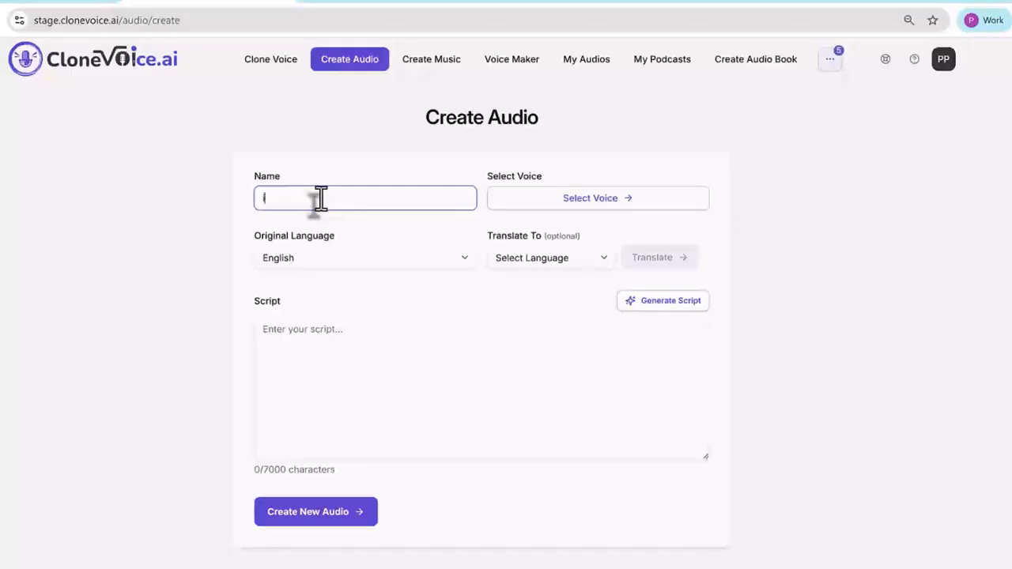
{"action": "type", "text": "Fitness and Dieting Tips"}
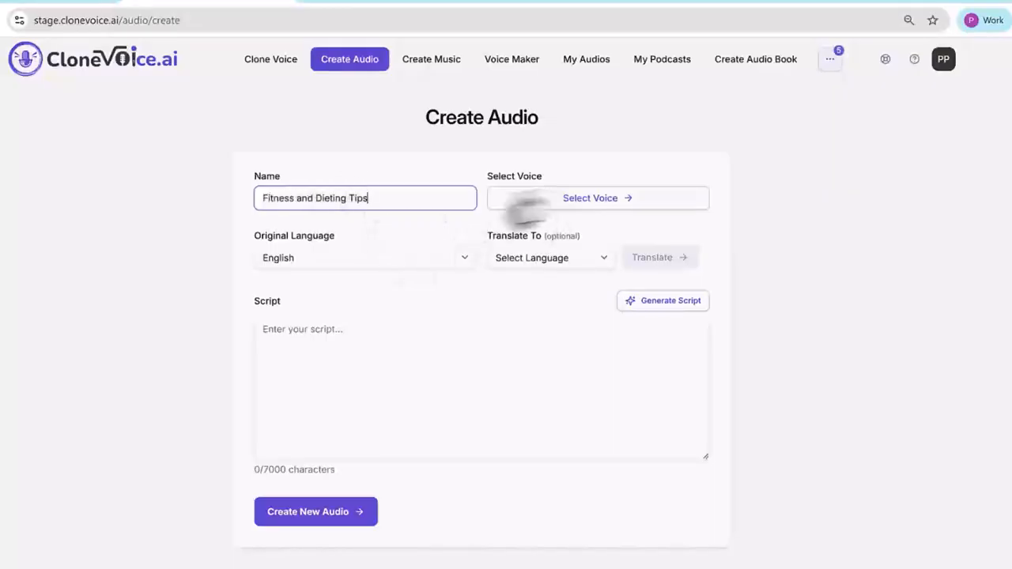
{"action": "left_click_drag", "start_coordinate": [487, 178], "coordinate": [541, 178]}
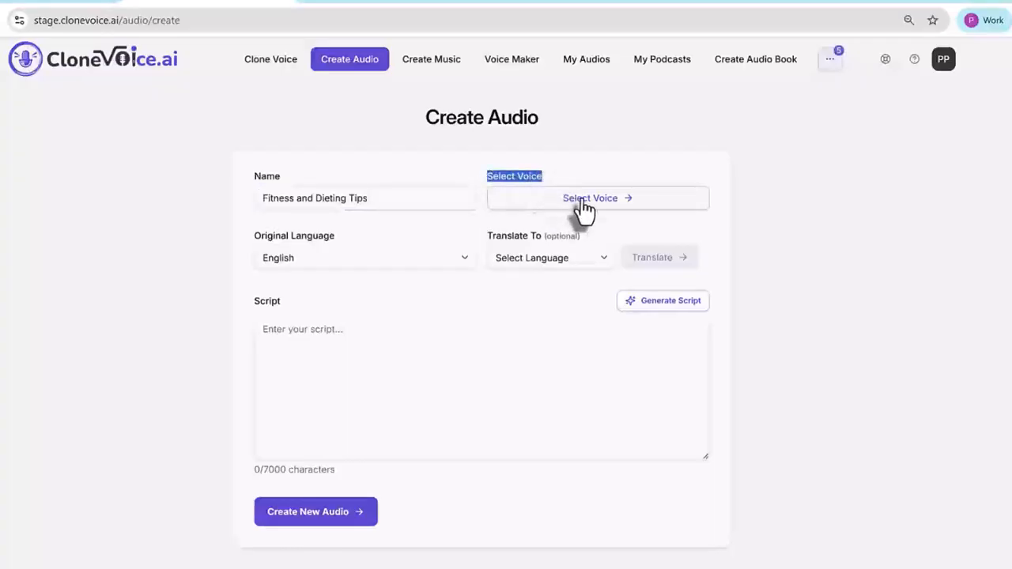
{"action": "left_click", "coordinate": [567, 157]}
Step: Browse the system voices available for the audio and switch the voice category to Cloned
{"action": "left_click", "coordinate": [640, 204]}
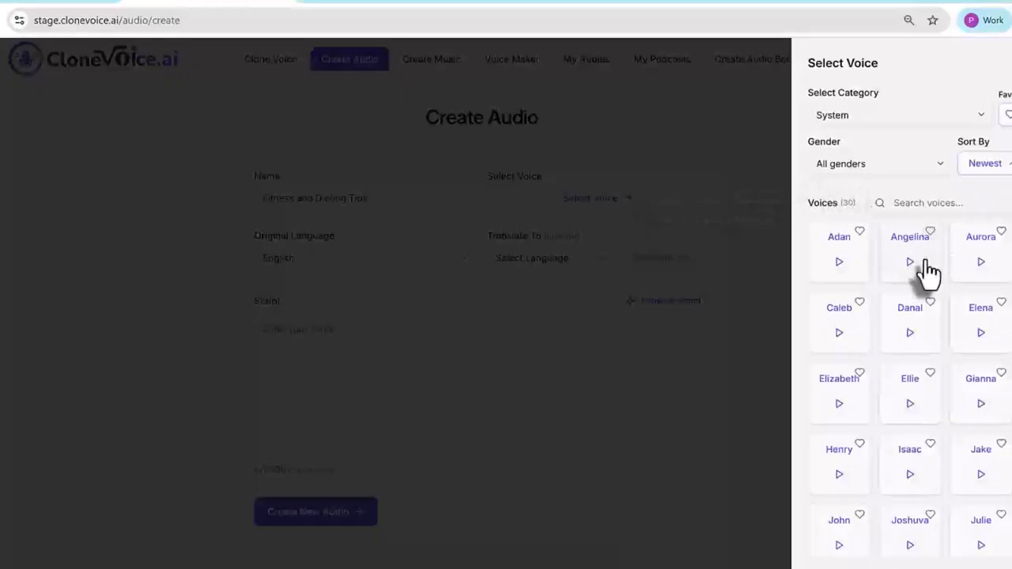
{"action": "scroll", "coordinate": [925, 274], "scroll_direction": "down", "scroll_amount": 5}
{"action": "scroll", "coordinate": [931, 329], "scroll_direction": "up", "scroll_amount": 5}
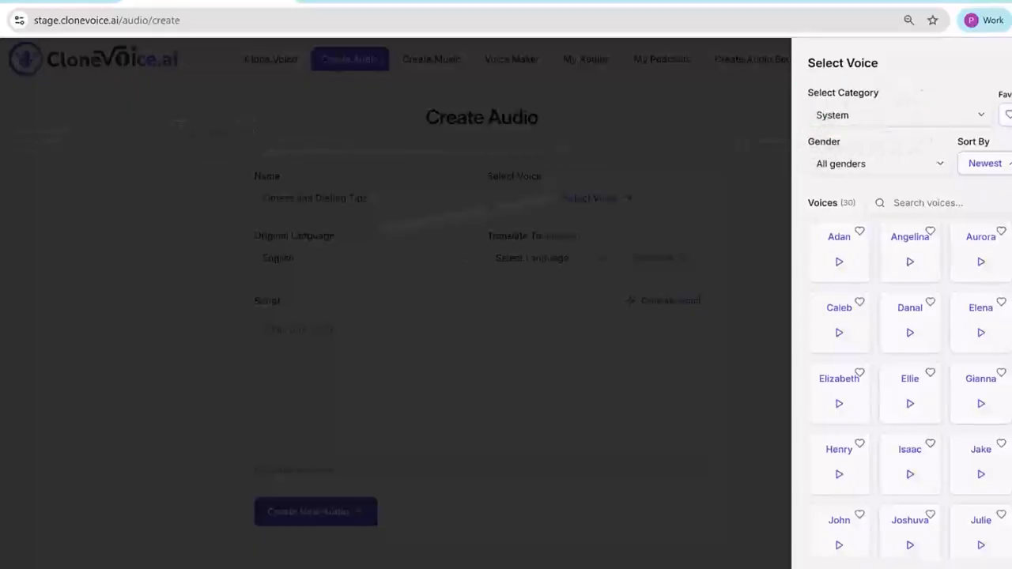
{"action": "left_click", "coordinate": [862, 117]}
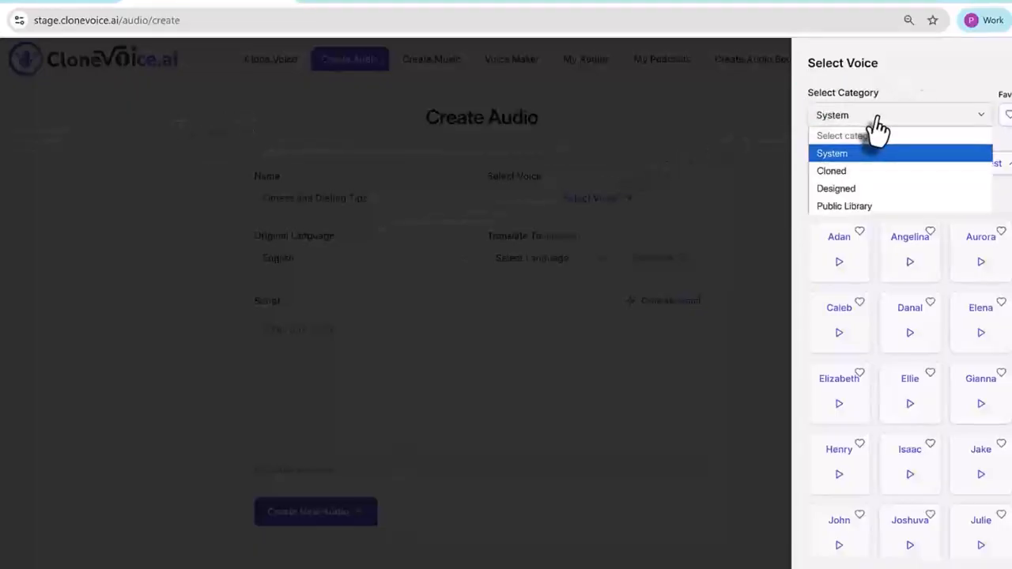
{"action": "left_click", "coordinate": [860, 171]}
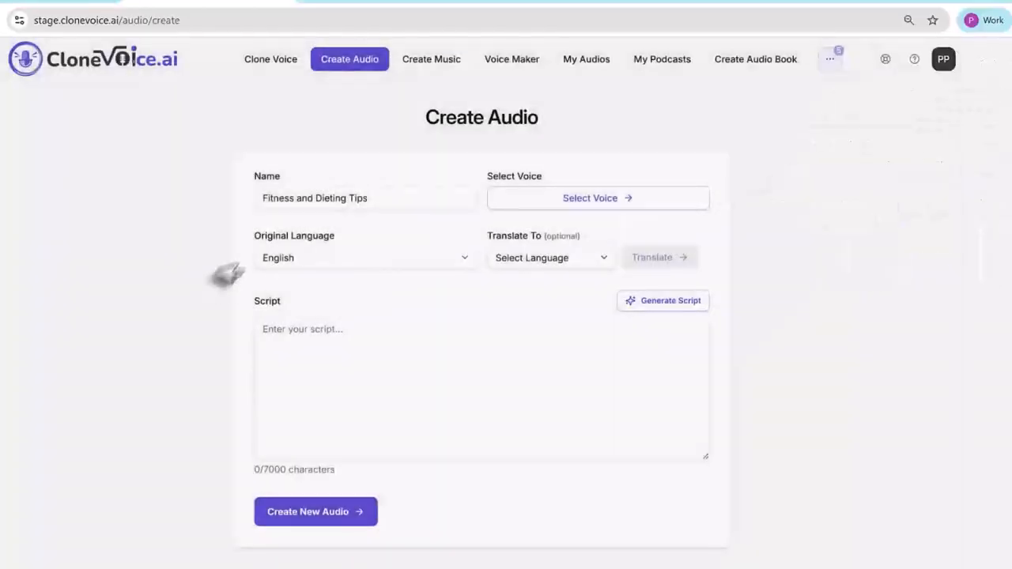
Step: Set the original language to Spanish and check the cloned voices and voice categories offered for it
{"action": "left_click", "coordinate": [332, 258]}
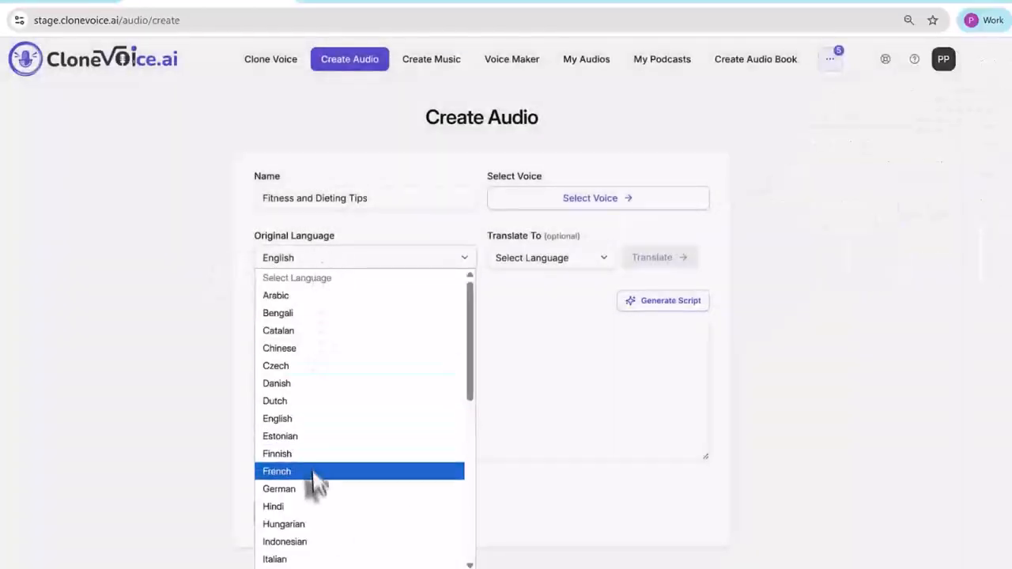
{"action": "scroll", "coordinate": [322, 488], "scroll_direction": "down", "scroll_amount": 6}
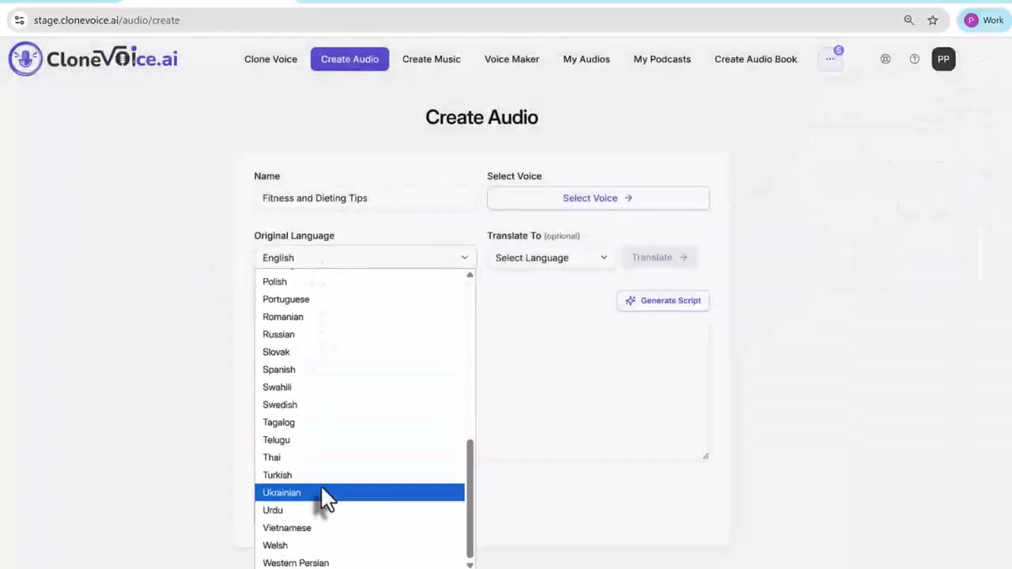
{"action": "left_click", "coordinate": [288, 369]}
{"action": "left_click", "coordinate": [598, 201]}
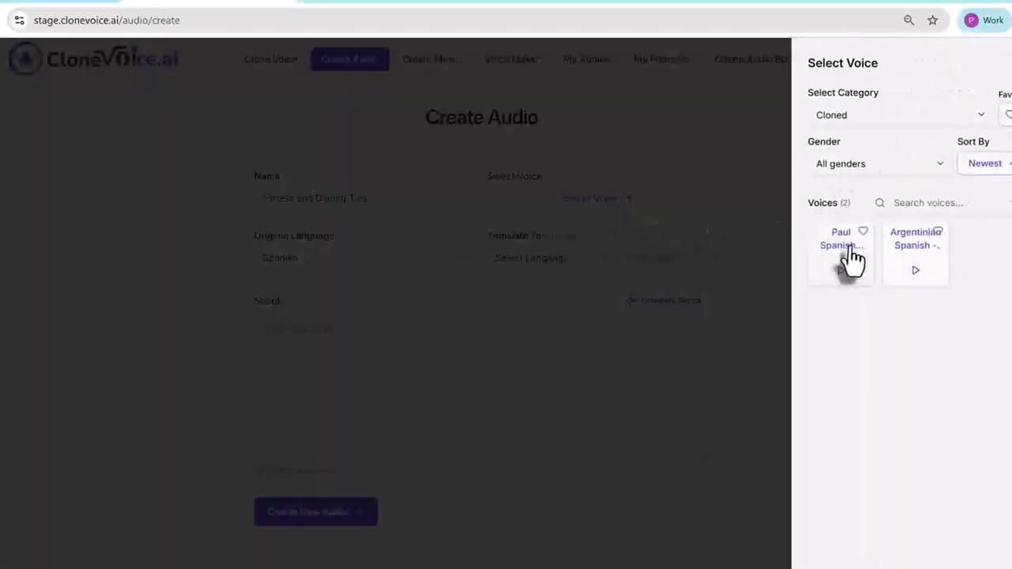
{"action": "left_click", "coordinate": [842, 117]}
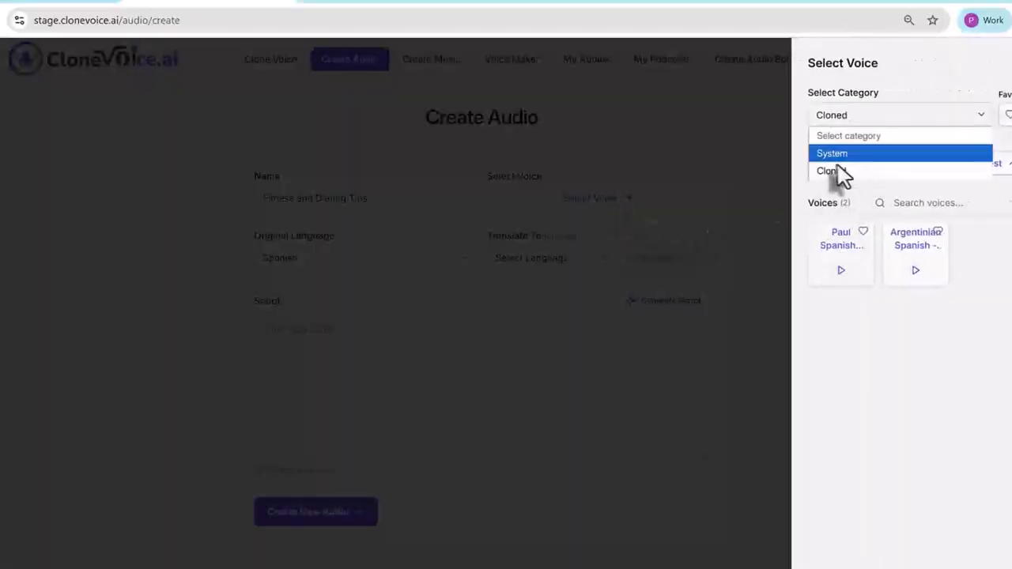
{"action": "left_click", "coordinate": [996, 324]}
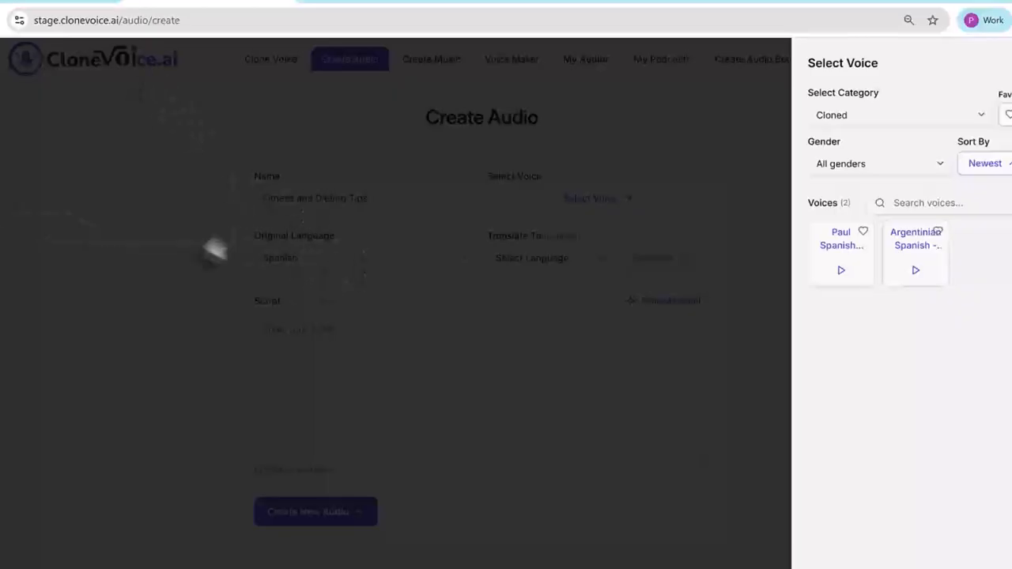
Step: Set the audio's original language back to English
{"action": "left_click", "coordinate": [290, 267]}
{"action": "left_click_drag", "start_coordinate": [254, 237], "coordinate": [335, 241]}
{"action": "left_click", "coordinate": [335, 257]}
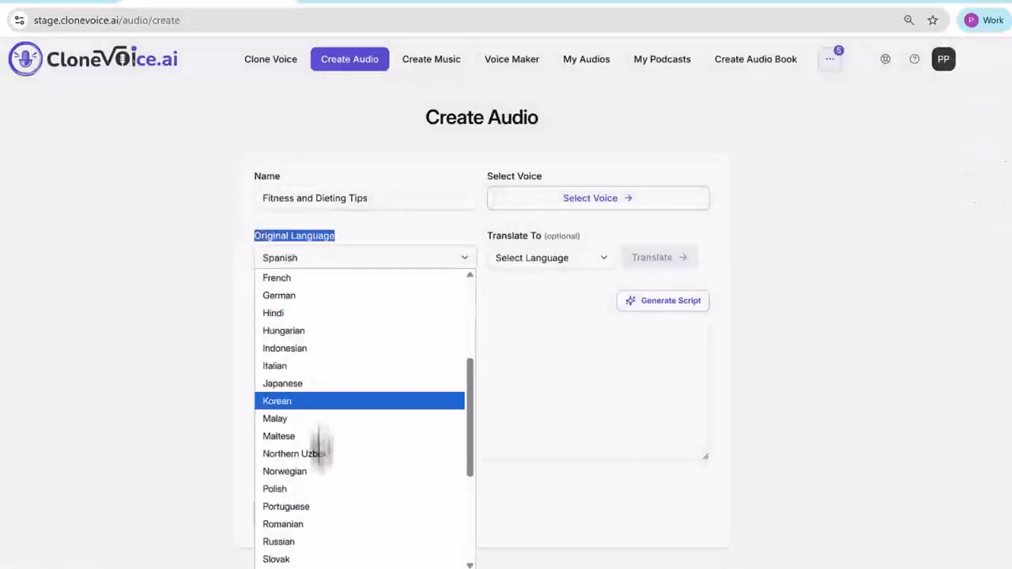
{"action": "left_click", "coordinate": [668, 229]}
{"action": "left_click", "coordinate": [623, 206]}
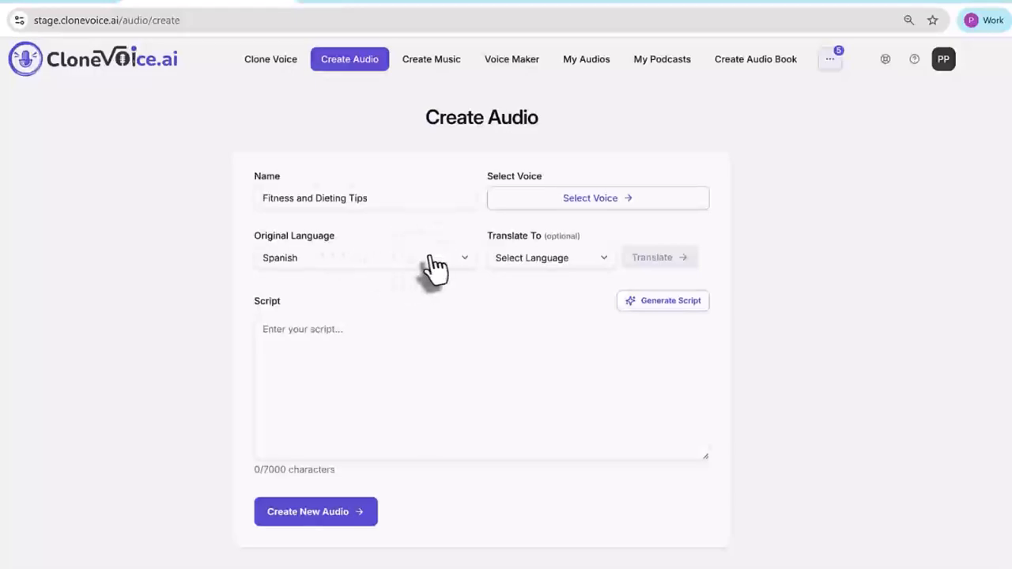
{"action": "left_click", "coordinate": [401, 261]}
{"action": "scroll", "coordinate": [340, 348], "scroll_direction": "up", "scroll_amount": 3}
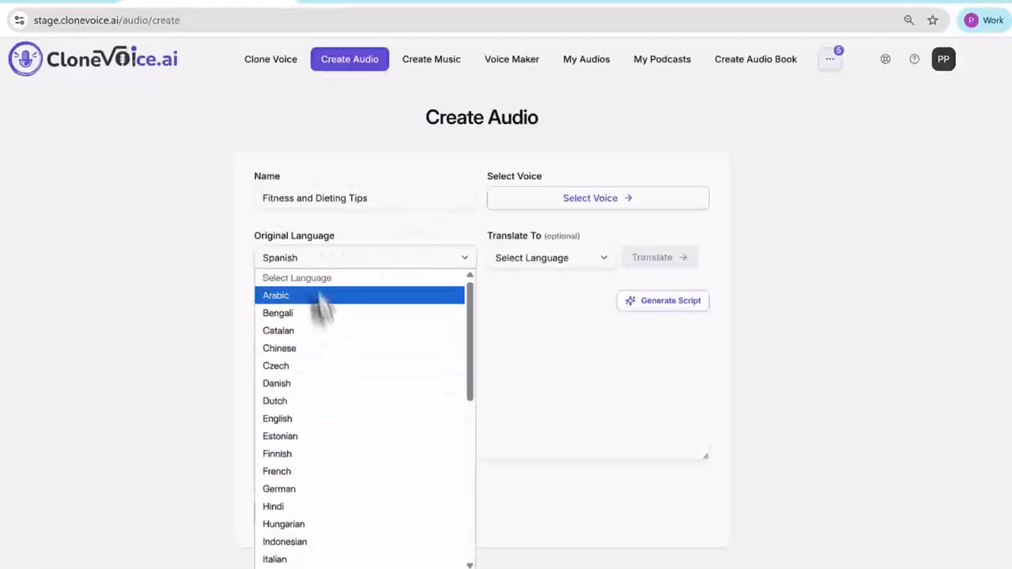
{"action": "left_click", "coordinate": [311, 419]}
Step: Check the Designed and Public Library categories in the voice selection for English
{"action": "left_click", "coordinate": [578, 204]}
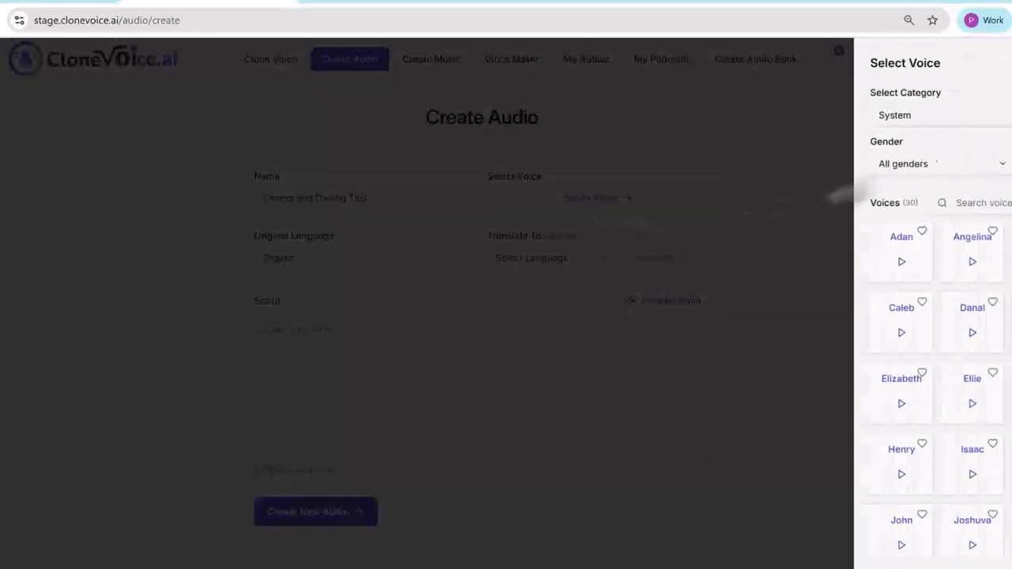
{"action": "left_click", "coordinate": [852, 117]}
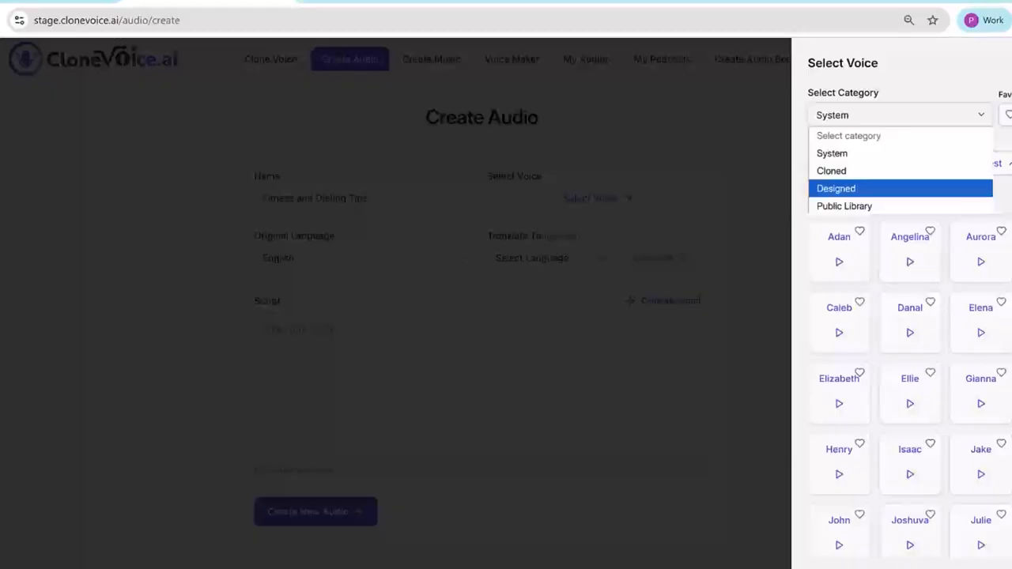
{"action": "left_click", "coordinate": [854, 195]}
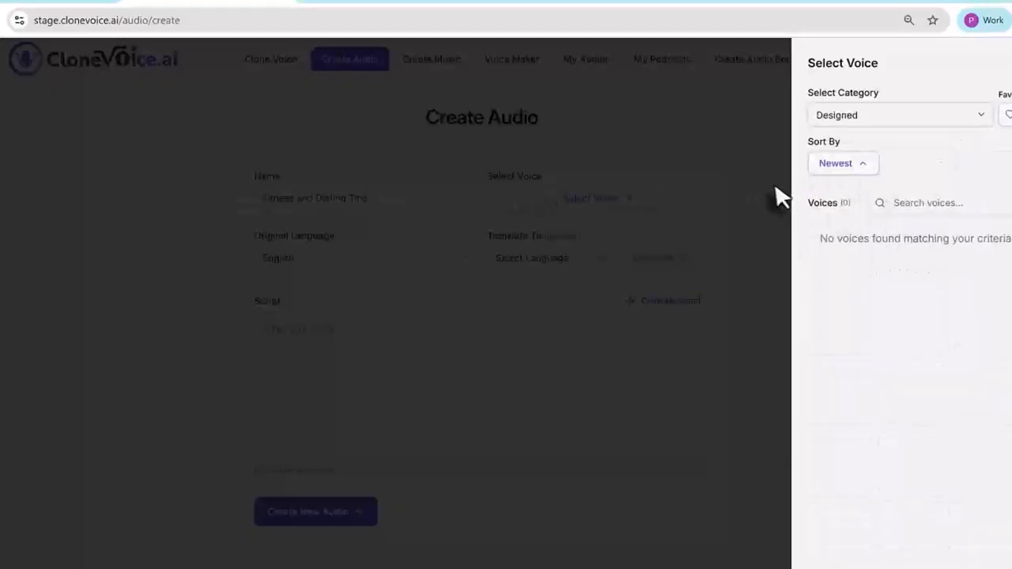
{"action": "left_click", "coordinate": [901, 111]}
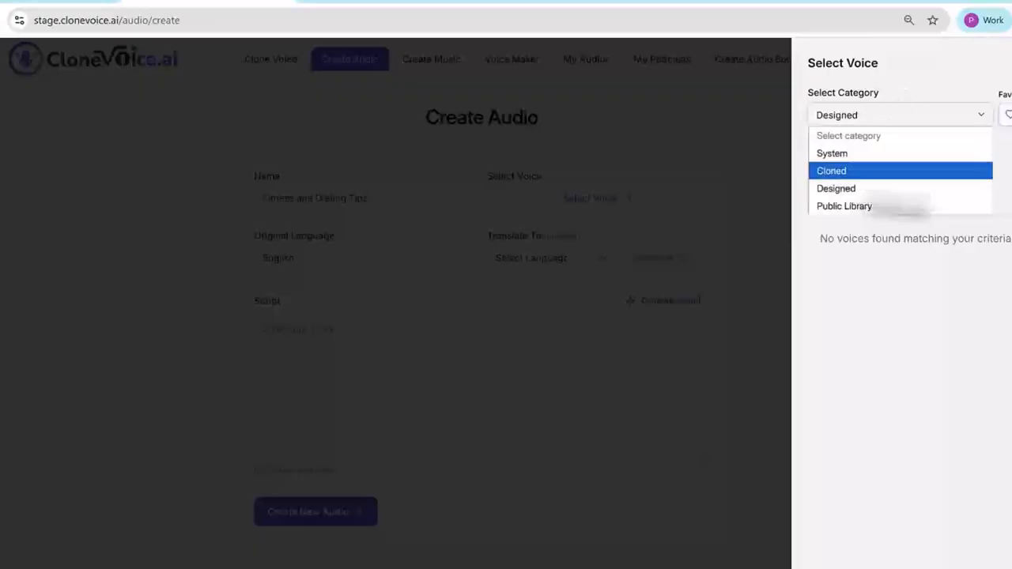
{"action": "left_click", "coordinate": [860, 207]}
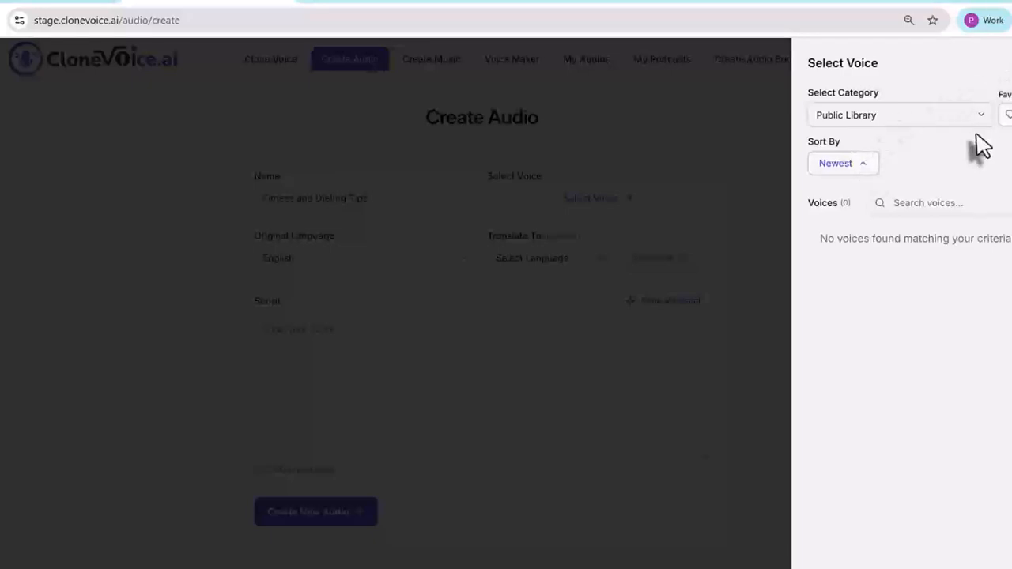
Step: Filter the voices to the Cloned category and select the cloned in-app recording voice for the audio
{"action": "left_click", "coordinate": [905, 120]}
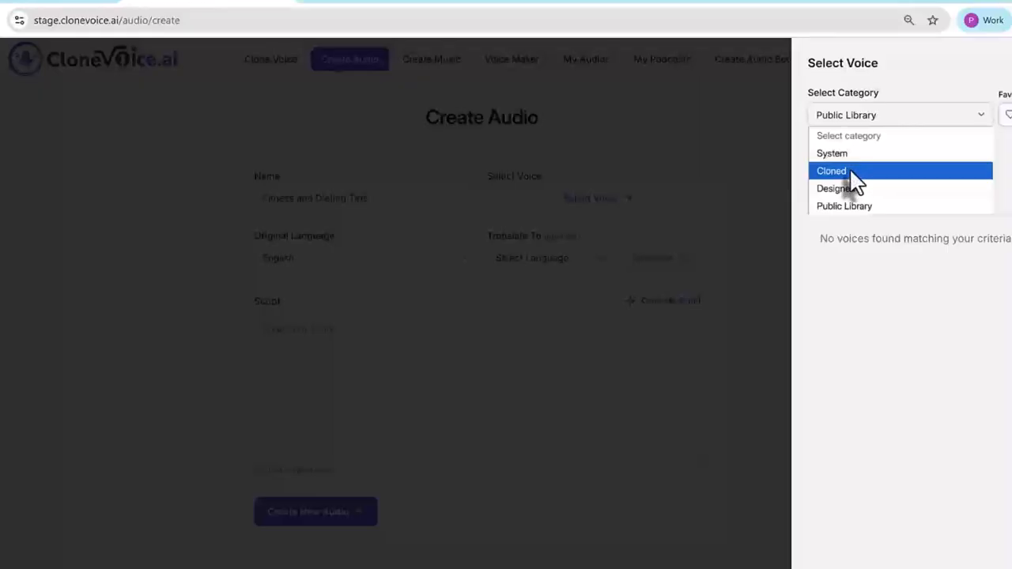
{"action": "left_click", "coordinate": [852, 172]}
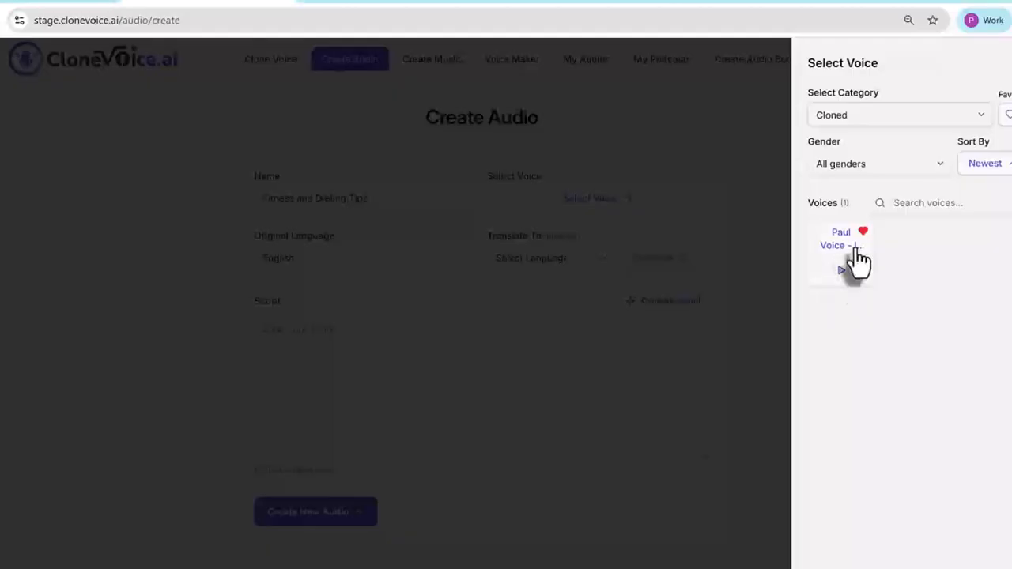
{"action": "left_click", "coordinate": [870, 116]}
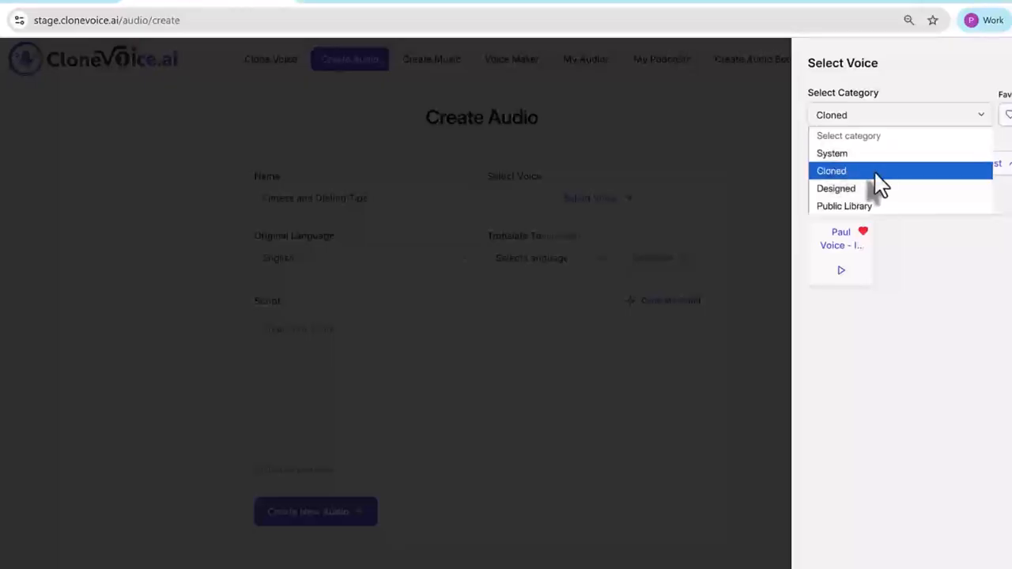
{"action": "left_click", "coordinate": [944, 320]}
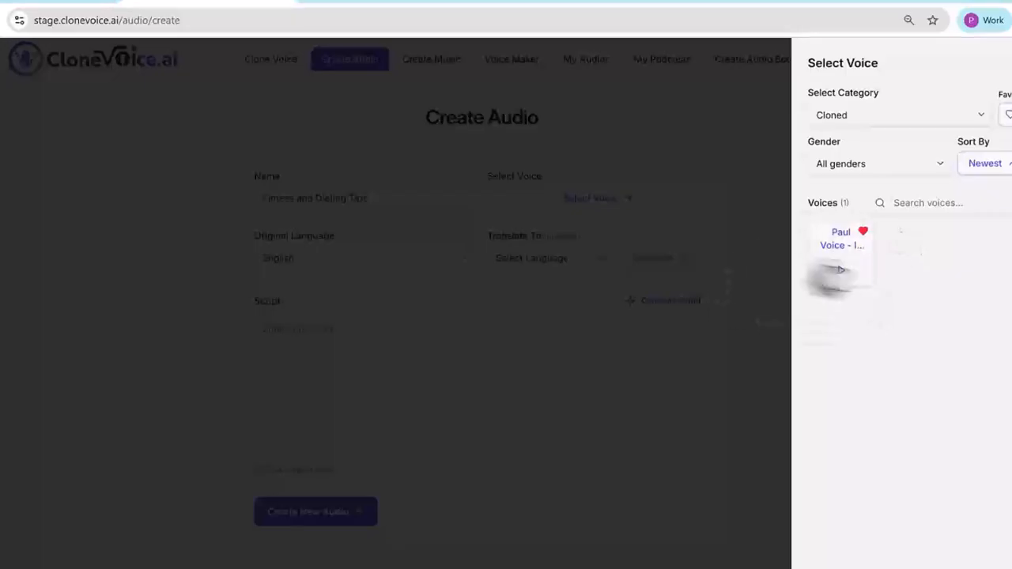
{"action": "left_click", "coordinate": [849, 263]}
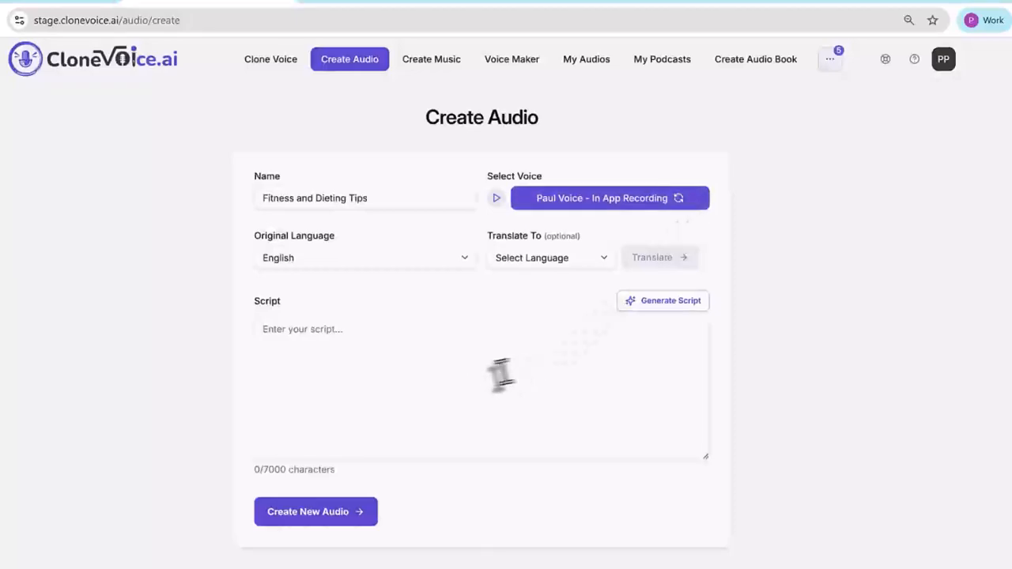
{"action": "left_click", "coordinate": [443, 380]}
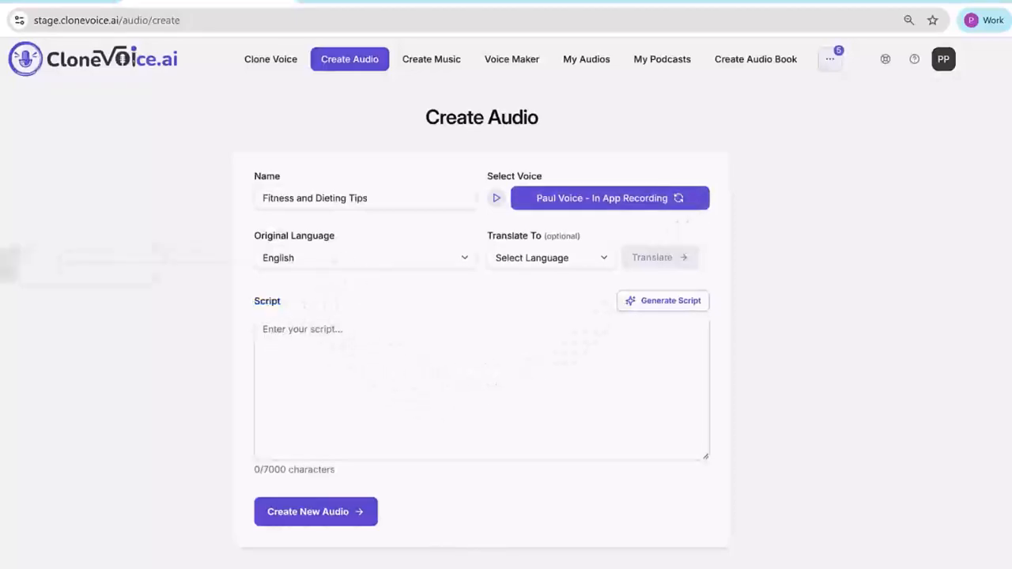
{"action": "left_click_drag", "start_coordinate": [475, 225], "coordinate": [559, 226]}
{"action": "mouse_move", "coordinate": [617, 249]}
{"action": "left_mouse_down"}
{"action": "mouse_move", "coordinate": [726, 248]}
{"action": "mouse_move", "coordinate": [711, 276]}
{"action": "mouse_move", "coordinate": [604, 281]}
{"action": "mouse_move", "coordinate": [511, 280]}
{"action": "mouse_move", "coordinate": [476, 231]}
{"action": "left_mouse_up"}
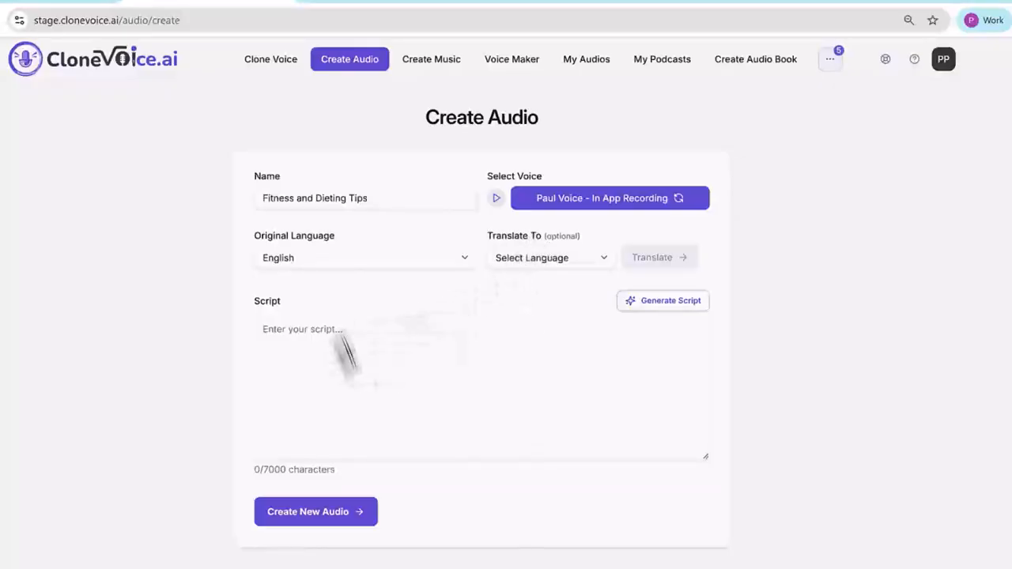
Step: Set the audio's original language to German
{"action": "left_click", "coordinate": [335, 261]}
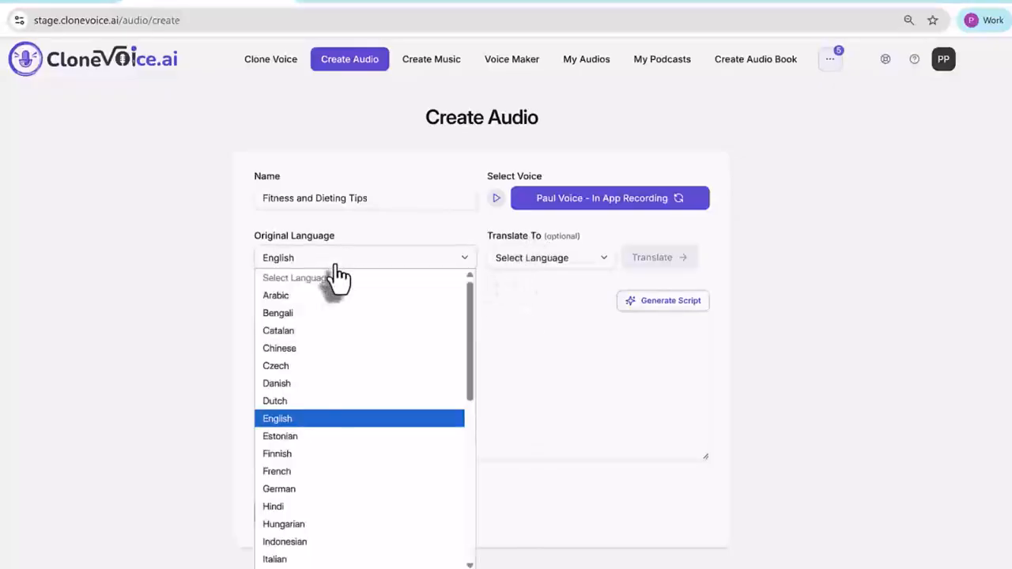
{"action": "left_click", "coordinate": [338, 491]}
{"action": "left_click", "coordinate": [384, 376]}
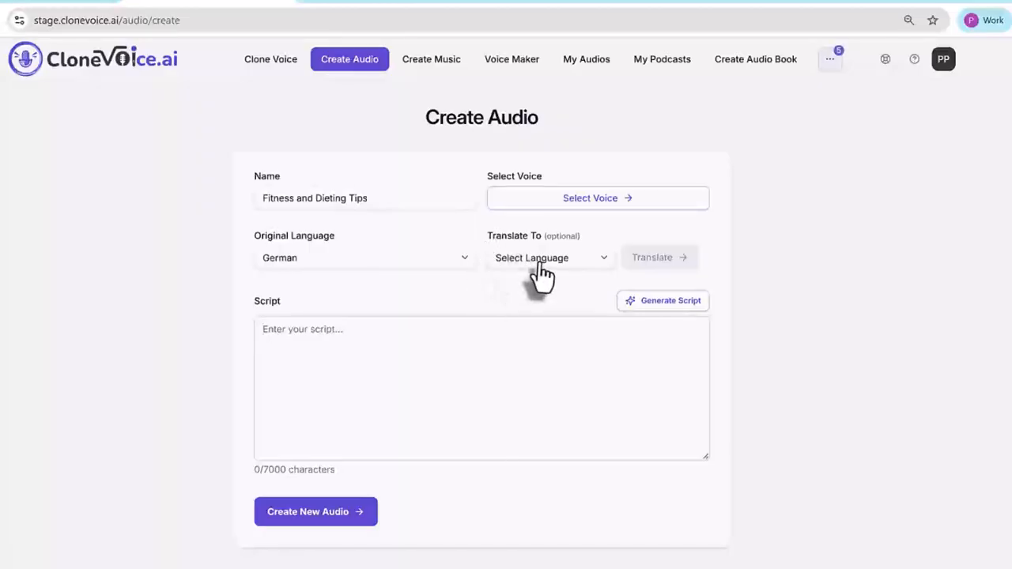
Step: Switch the original language from German back to English
{"action": "left_click", "coordinate": [353, 263]}
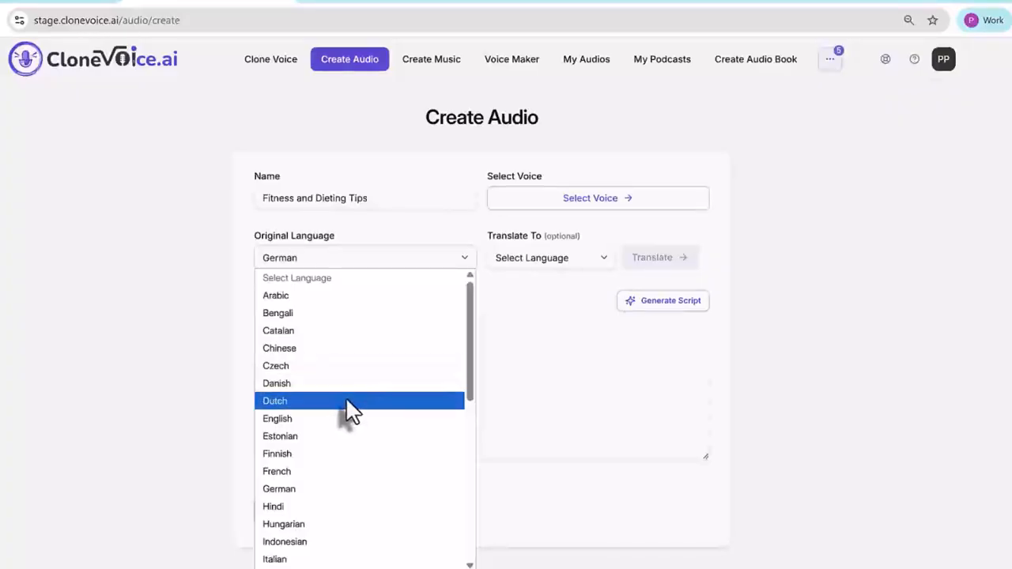
{"action": "left_click", "coordinate": [300, 254]}
{"action": "left_click", "coordinate": [294, 255]}
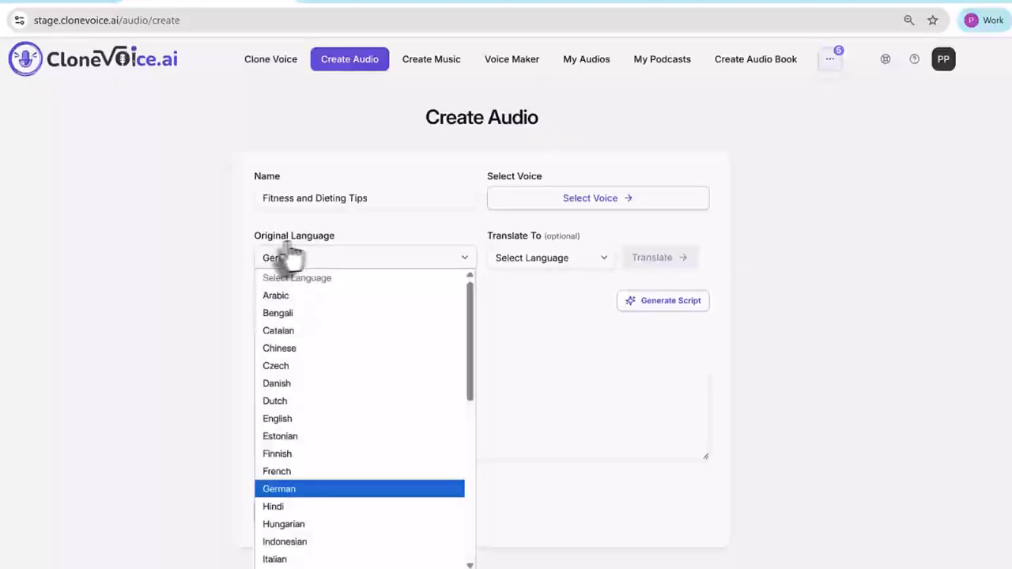
{"action": "left_click", "coordinate": [300, 419]}
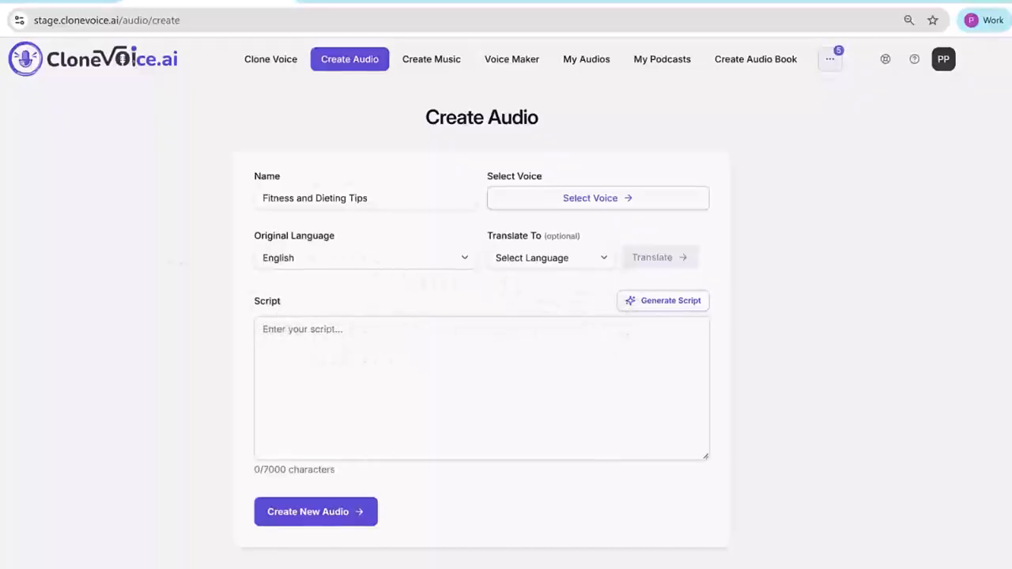
{"action": "mouse_move", "coordinate": [608, 279]}
{"action": "left_mouse_down"}
{"action": "mouse_move", "coordinate": [717, 279]}
{"action": "mouse_move", "coordinate": [727, 324]}
{"action": "mouse_move", "coordinate": [611, 327]}
{"action": "mouse_move", "coordinate": [607, 277]}
{"action": "left_mouse_up"}
{"action": "left_click_drag", "start_coordinate": [755, 234], "coordinate": [710, 269]}
{"action": "left_click_drag", "start_coordinate": [716, 251], "coordinate": [744, 267]}
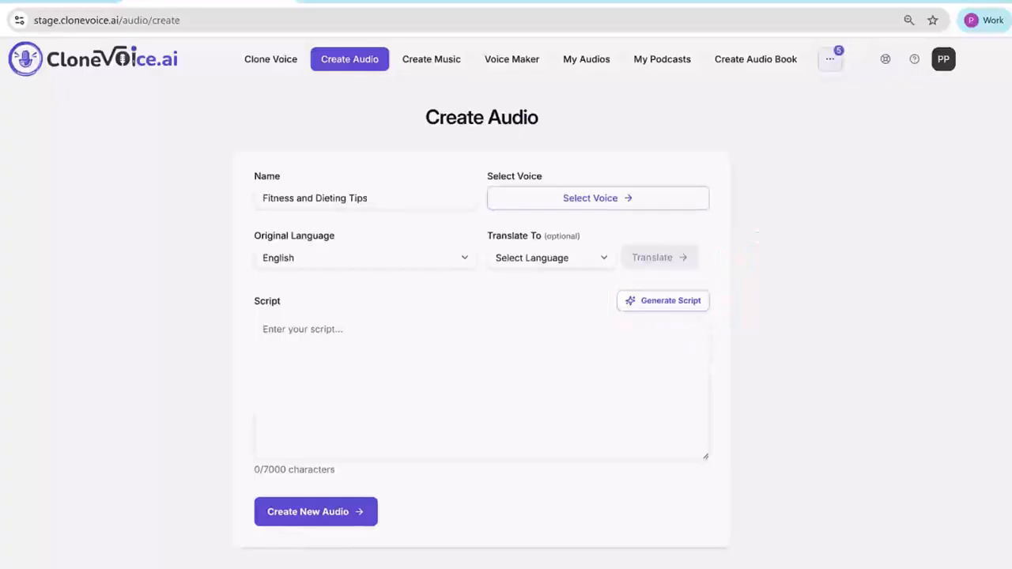
Step: Start generating a script on the topic "ketogenic diet for weight loss" in the Explainer & Educational Videos category
{"action": "left_click", "coordinate": [662, 300]}
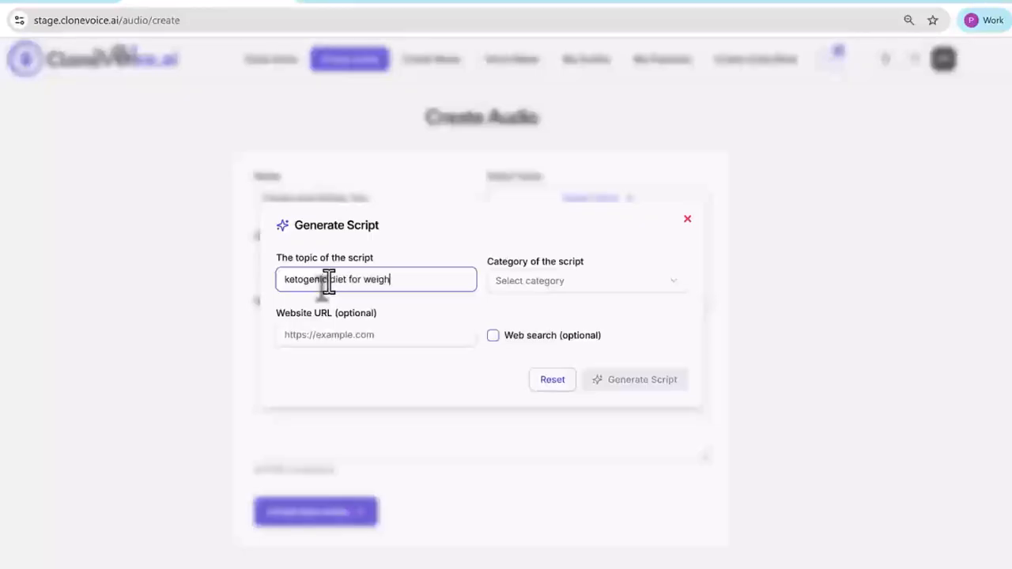
{"action": "left_click", "coordinate": [526, 286]}
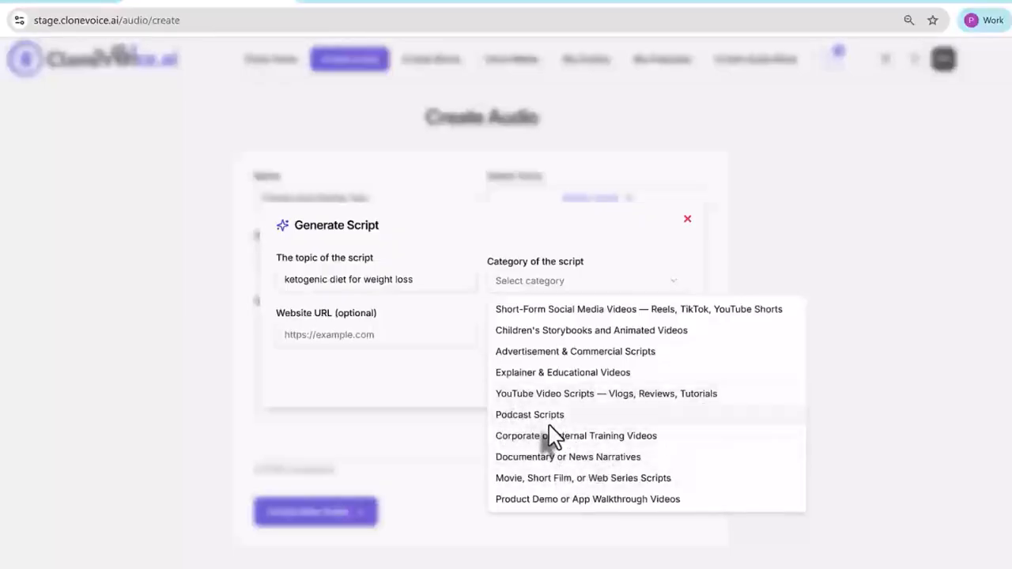
{"action": "left_click", "coordinate": [546, 374]}
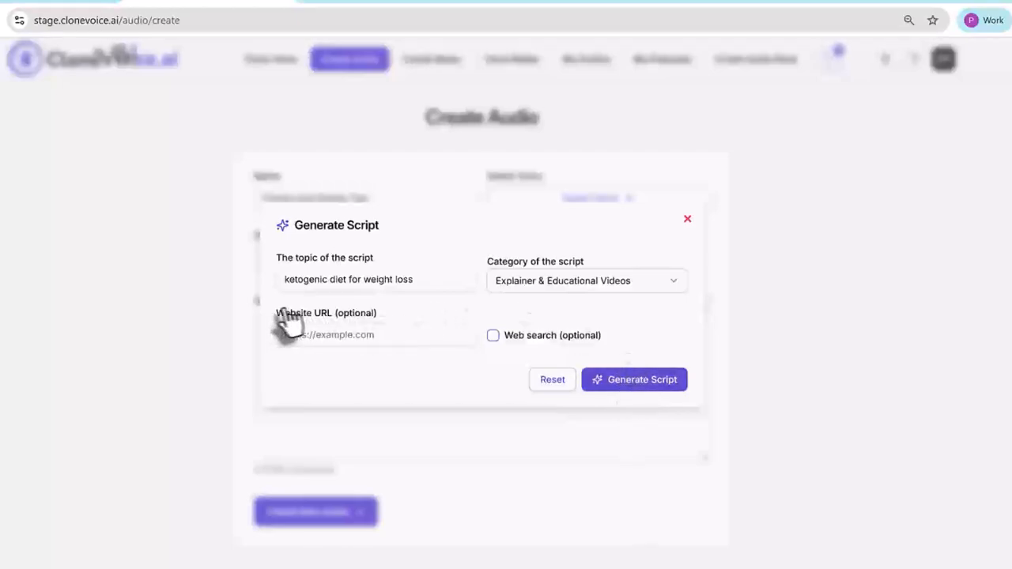
{"action": "left_click_drag", "start_coordinate": [274, 314], "coordinate": [396, 327]}
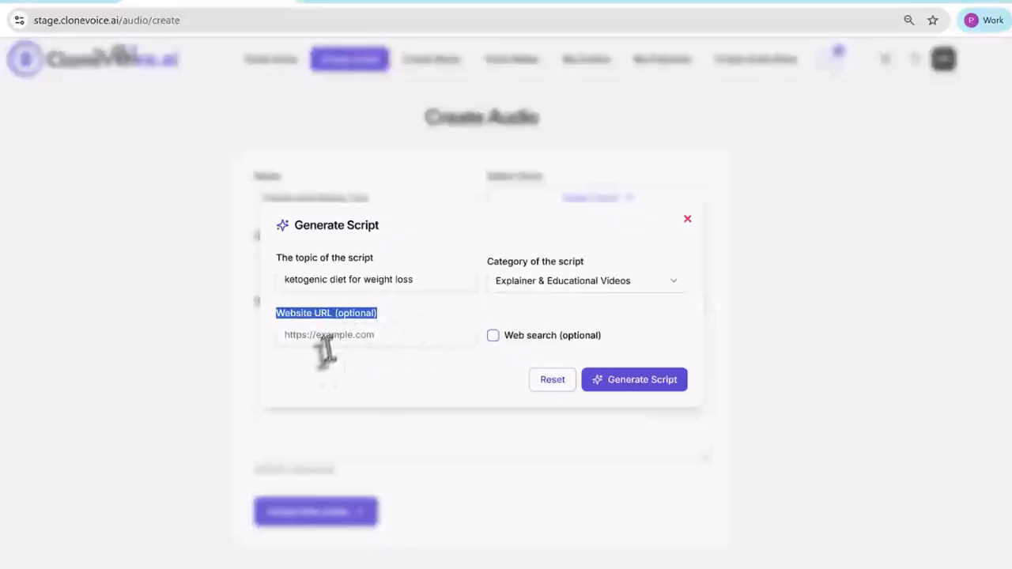
{"action": "left_click", "coordinate": [327, 387]}
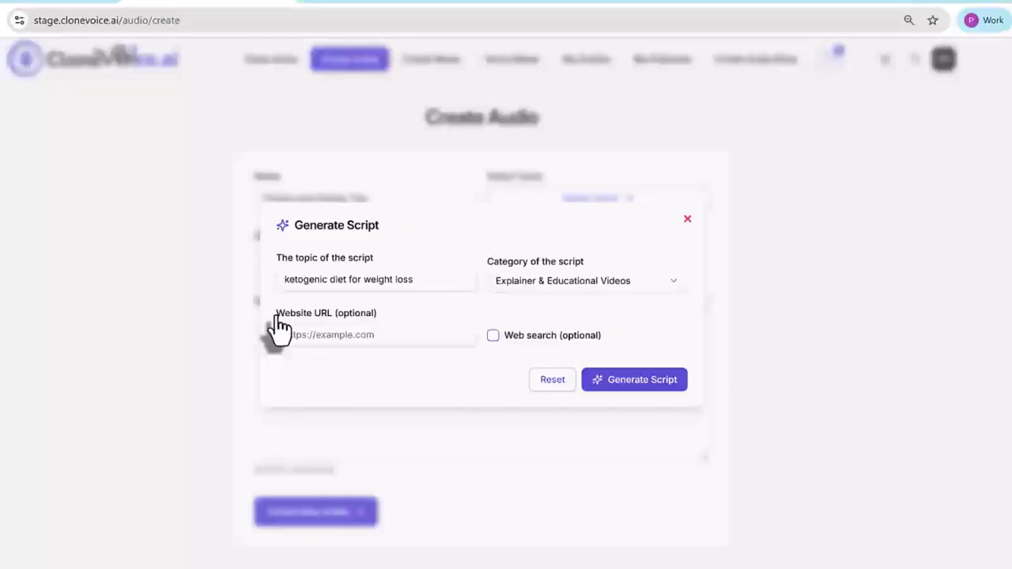
{"action": "left_click_drag", "start_coordinate": [277, 324], "coordinate": [366, 332]}
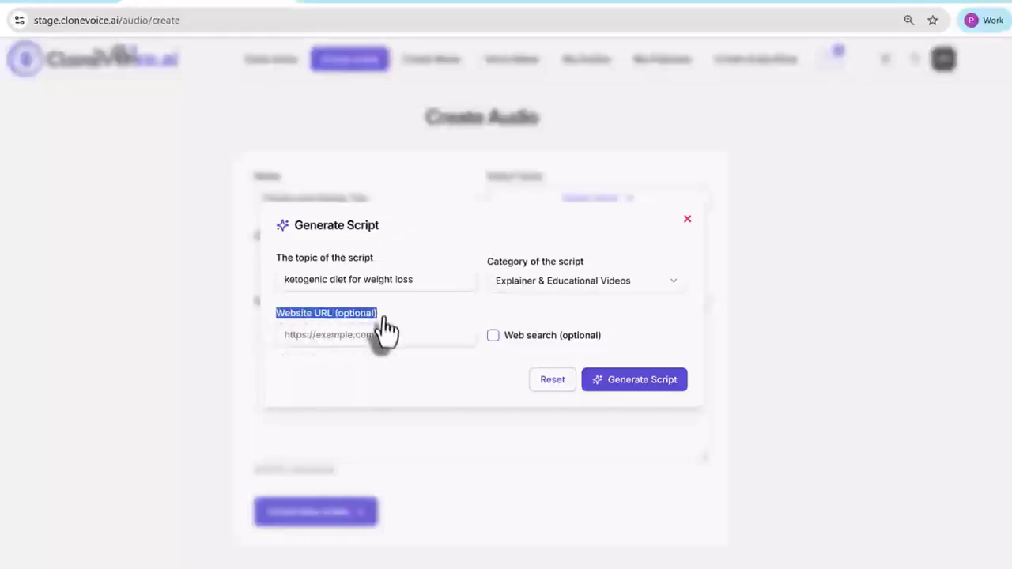
{"action": "left_click", "coordinate": [384, 381]}
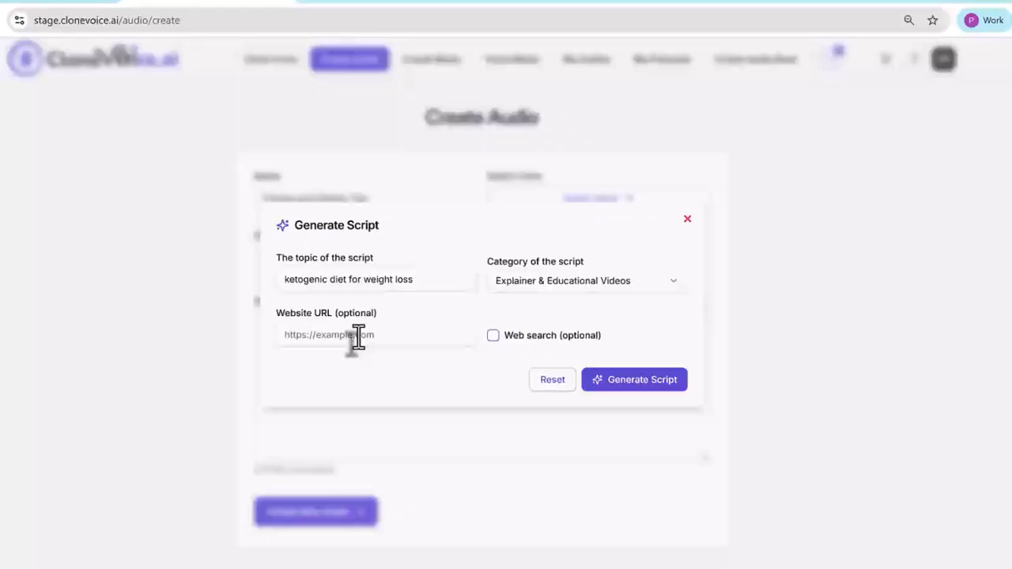
{"action": "left_click", "coordinate": [330, 337]}
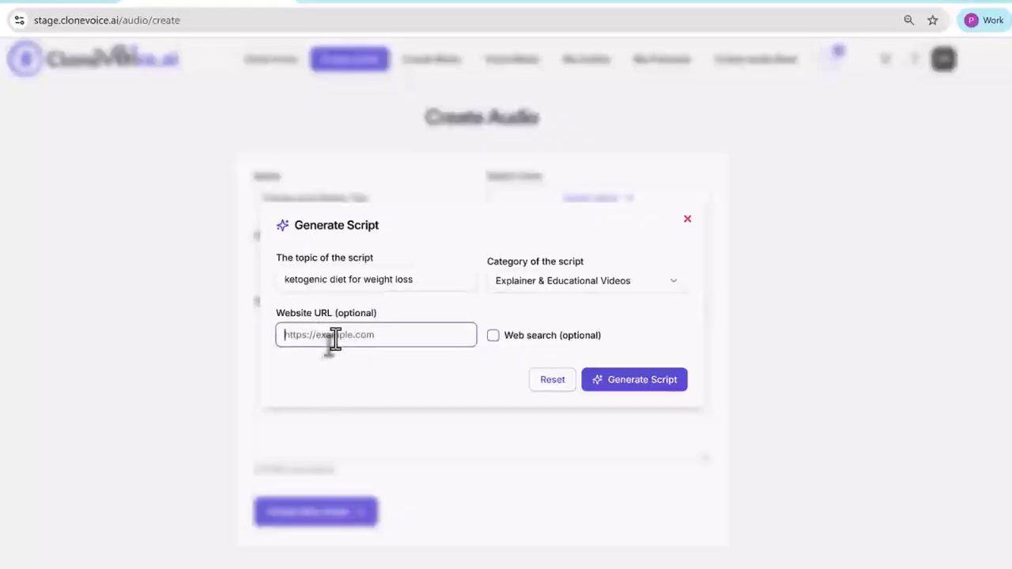
{"action": "left_click", "coordinate": [349, 356]}
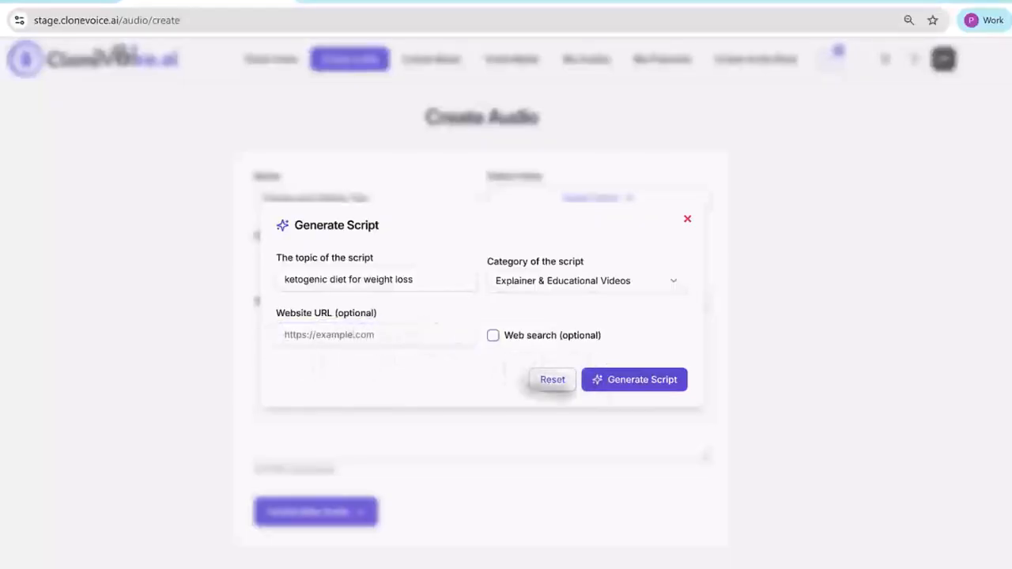
Step: Generate the script from the entered topic and category, and read through the text, including its opening lines
{"action": "left_click", "coordinate": [641, 381]}
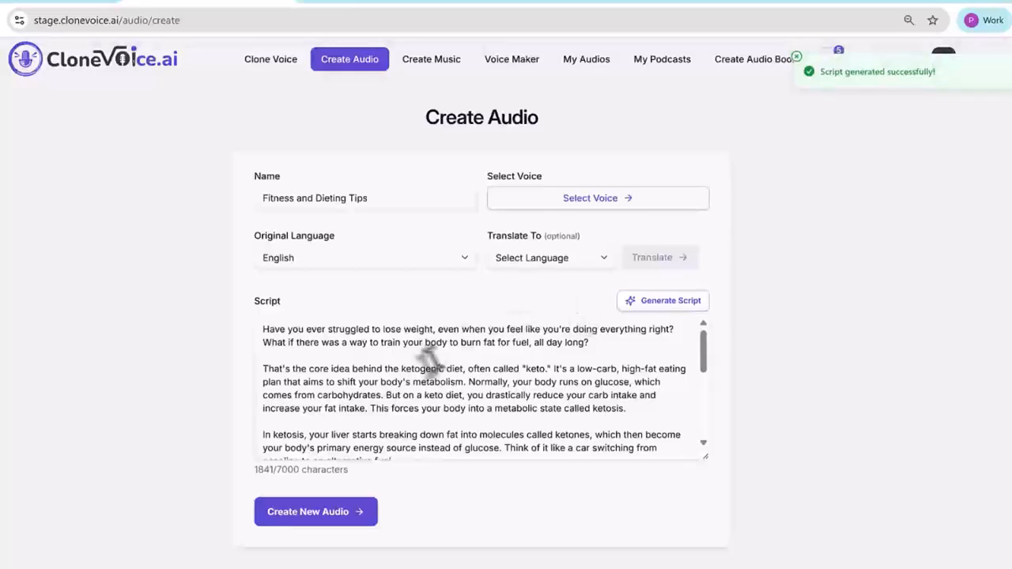
{"action": "scroll", "coordinate": [465, 356], "scroll_direction": "down", "scroll_amount": 5}
{"action": "scroll", "coordinate": [465, 371], "scroll_direction": "up", "scroll_amount": 5}
{"action": "scroll", "coordinate": [465, 372], "scroll_direction": "down", "scroll_amount": 5}
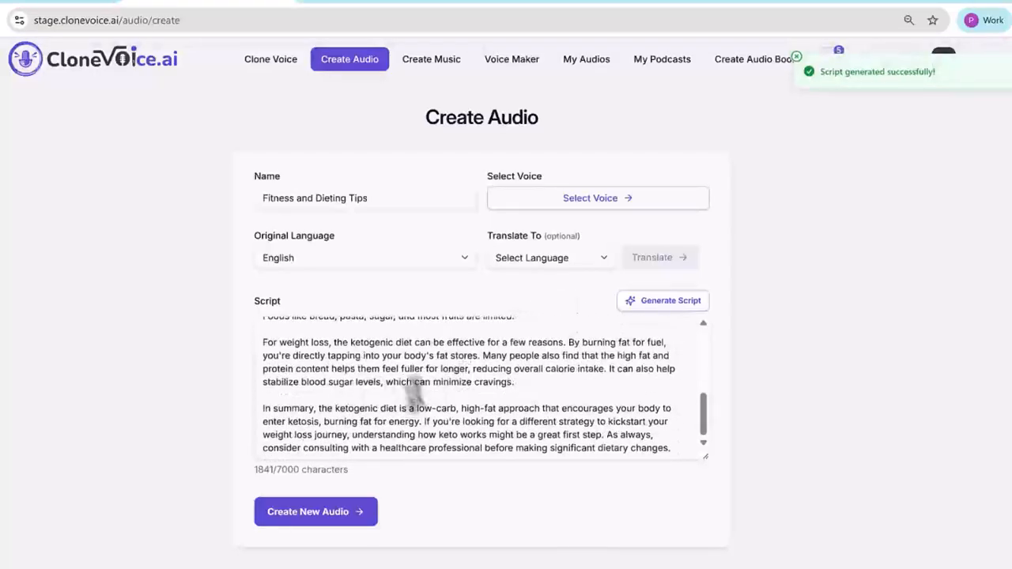
{"action": "scroll", "coordinate": [465, 371], "scroll_direction": "up", "scroll_amount": 5}
{"action": "left_click_drag", "start_coordinate": [275, 332], "coordinate": [518, 332]}
{"action": "left_click", "coordinate": [477, 332]}
{"action": "left_click", "coordinate": [516, 330]}
{"action": "left_click_drag", "start_coordinate": [597, 331], "coordinate": [661, 332]}
{"action": "left_click", "coordinate": [608, 343]}
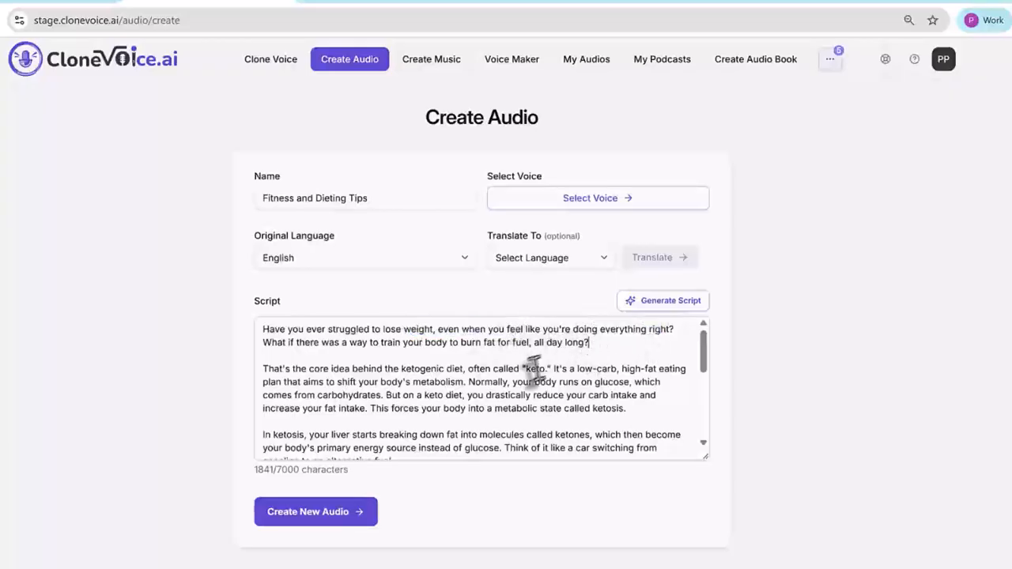
Step: Select the in-app recording voice from the Cloned category and create the new audio
{"action": "left_click", "coordinate": [360, 513]}
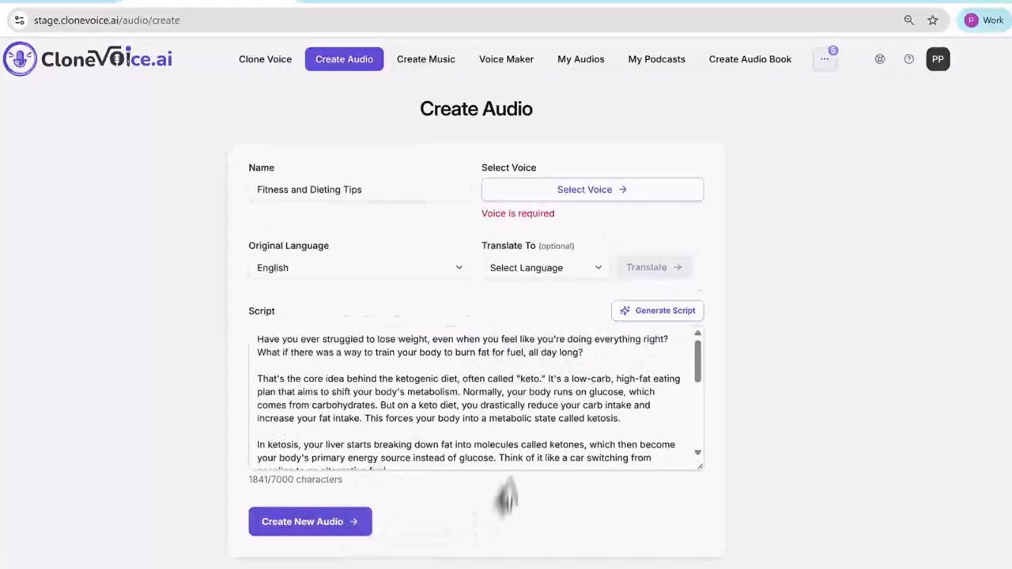
{"action": "left_click", "coordinate": [564, 199]}
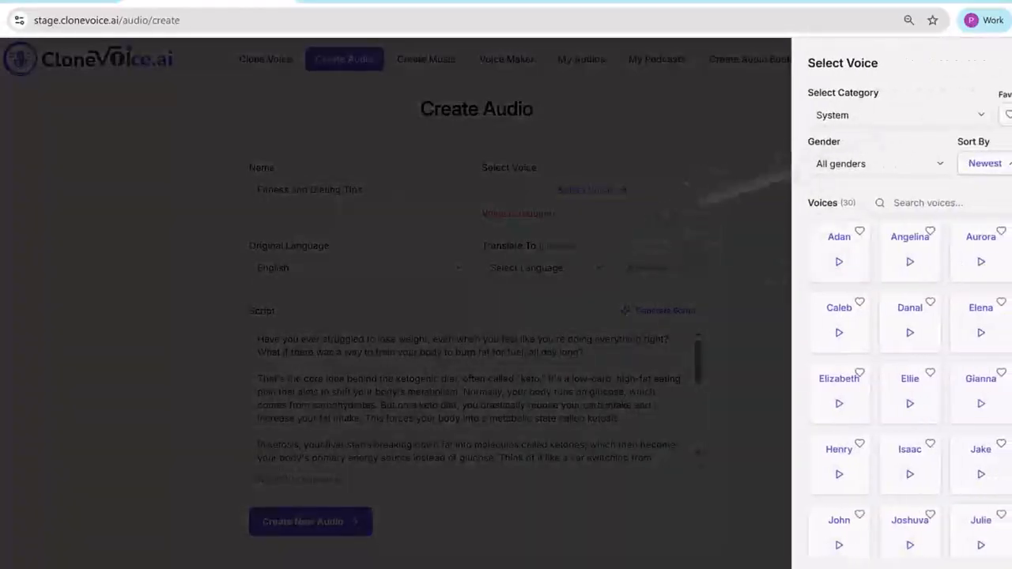
{"action": "left_click", "coordinate": [877, 118]}
{"action": "left_click", "coordinate": [854, 171]}
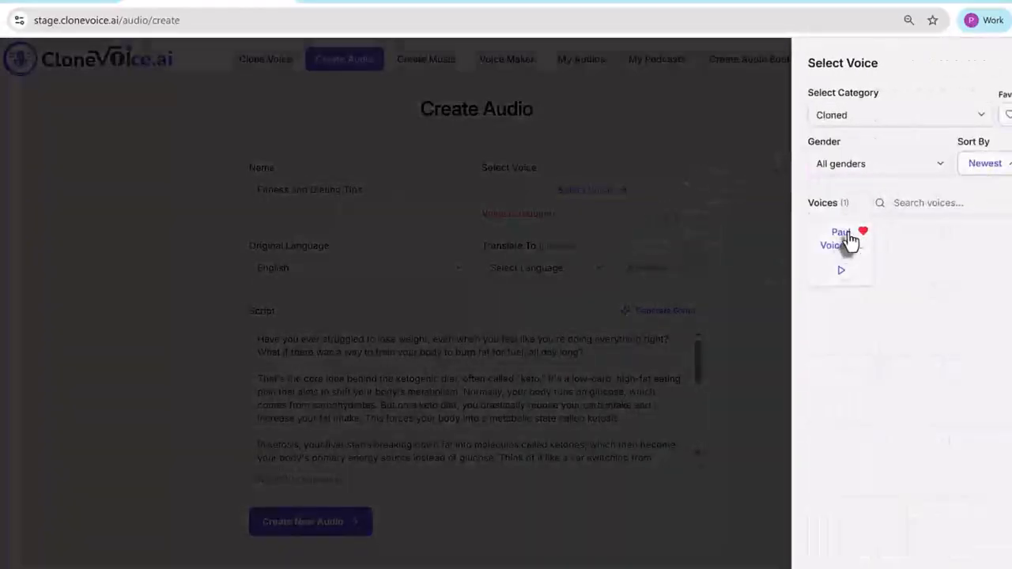
{"action": "left_click", "coordinate": [836, 237]}
{"action": "left_click", "coordinate": [324, 528]}
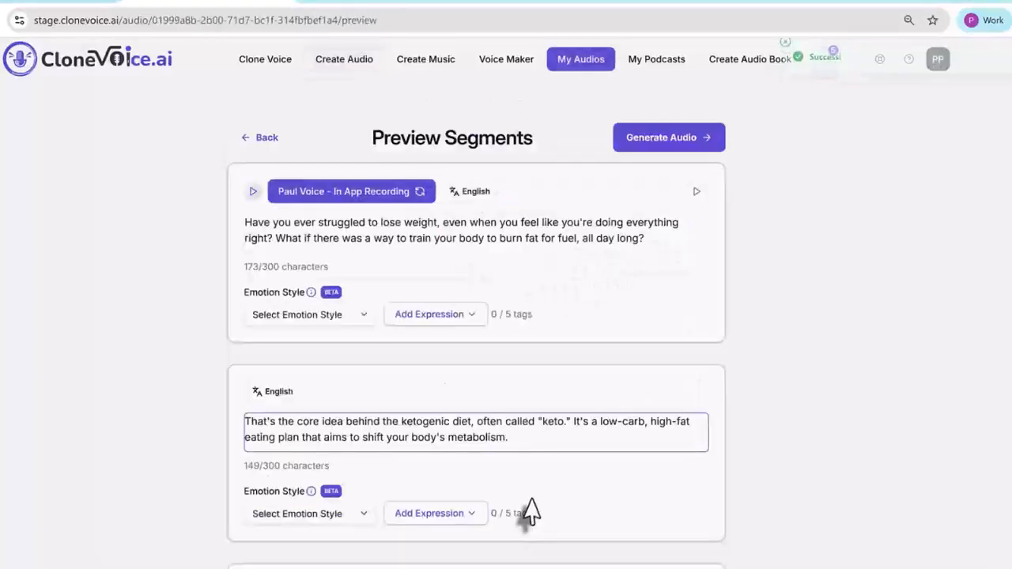
Step: Look over the preview segments, return to the audio list and open "Fitness and Dieting Tips" for editing
{"action": "left_click_drag", "start_coordinate": [371, 136], "coordinate": [543, 158]}
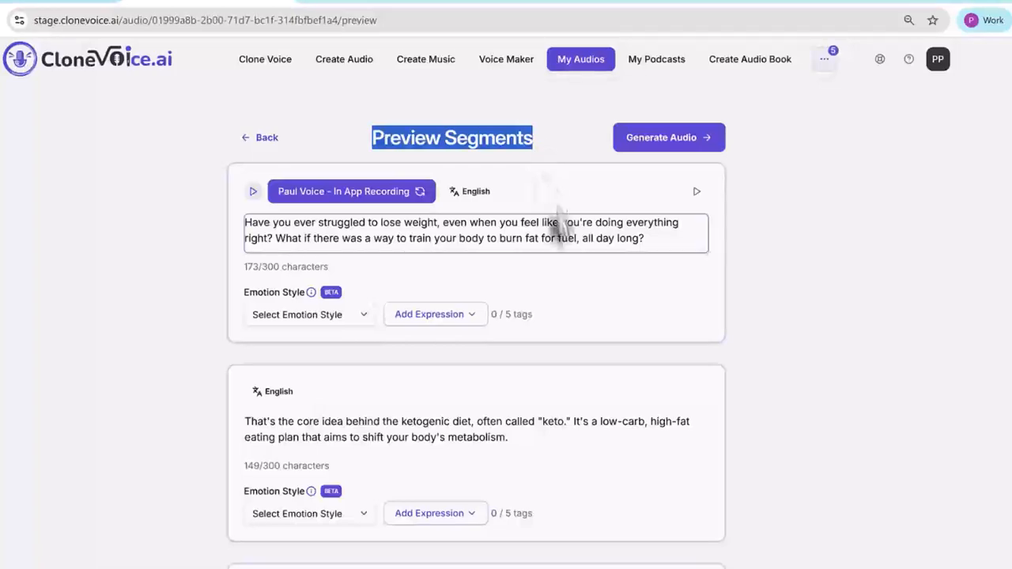
{"action": "scroll", "coordinate": [521, 347], "scroll_direction": "down", "scroll_amount": 4}
{"action": "scroll", "coordinate": [521, 348], "scroll_direction": "up", "scroll_amount": 4}
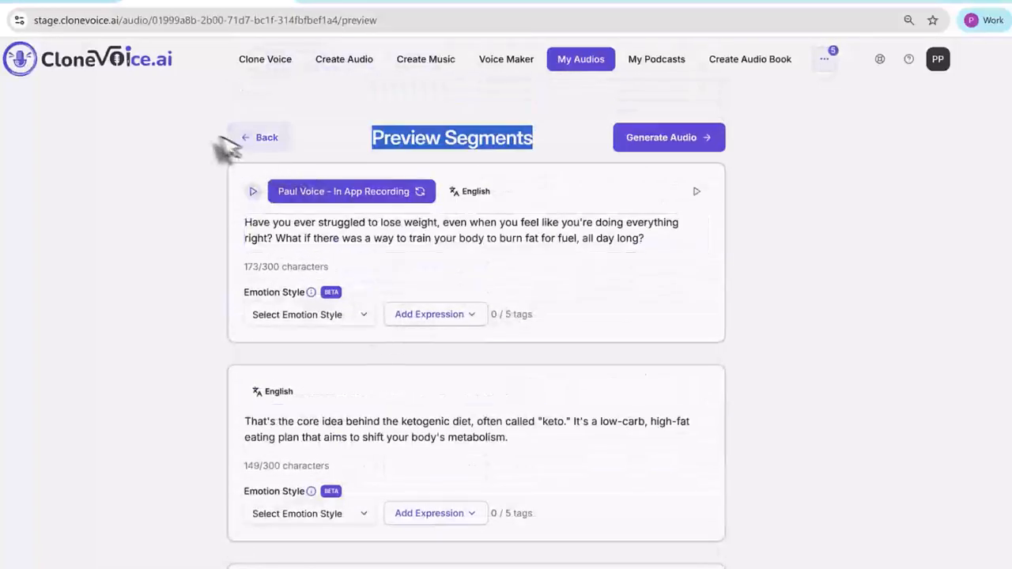
{"action": "left_click", "coordinate": [259, 138]}
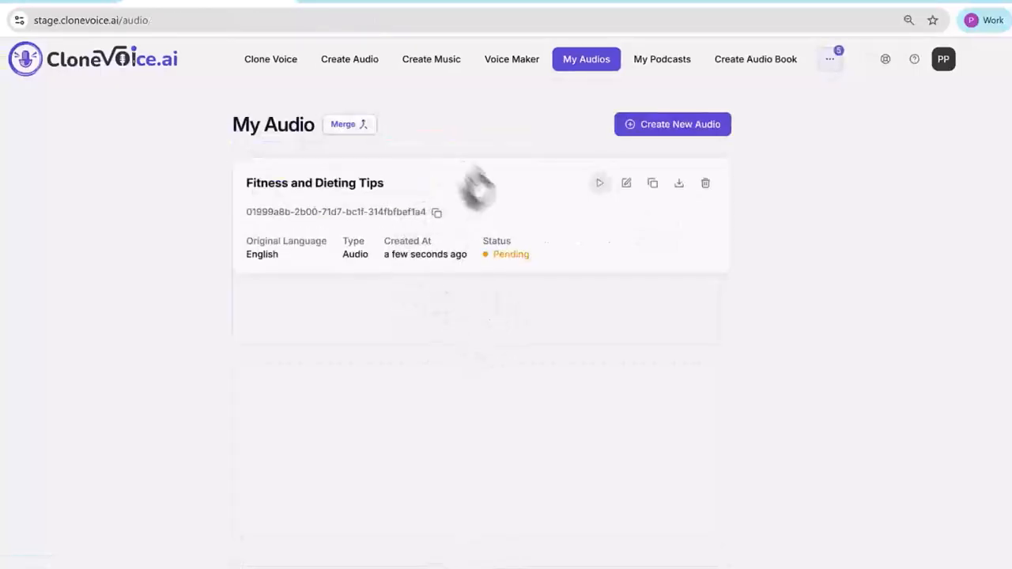
{"action": "left_click", "coordinate": [626, 183]}
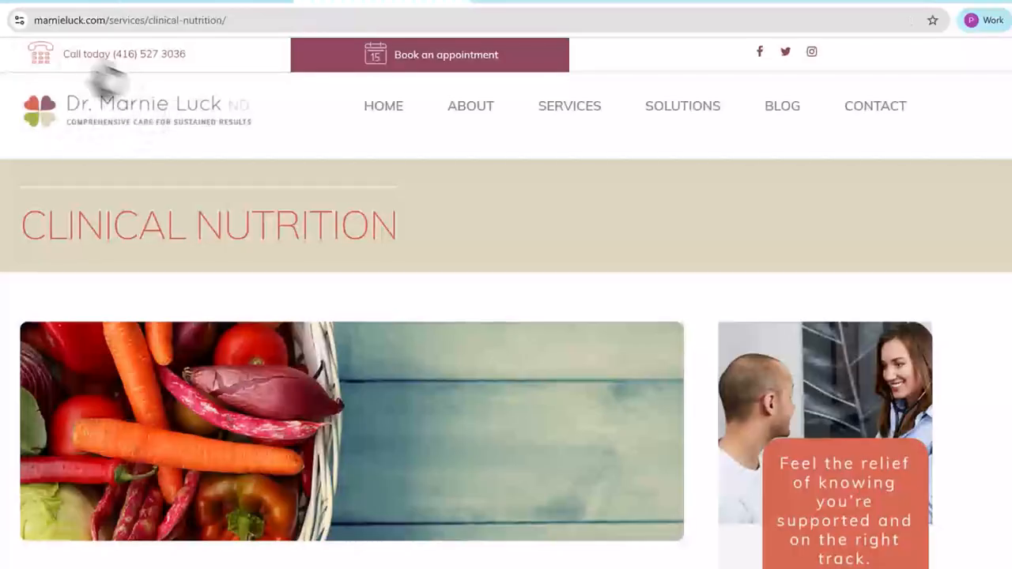
Step: Copy the web address of the clinical nutrition page
{"action": "right_click", "coordinate": [186, 21]}
{"action": "left_click", "coordinate": [254, 168]}
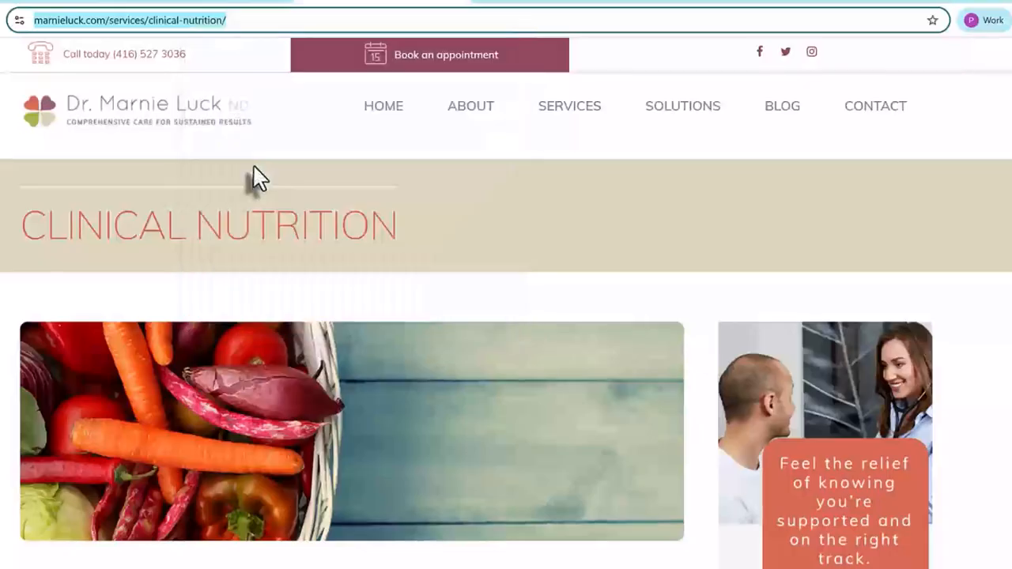
{"action": "left_click", "coordinate": [12, 291]}
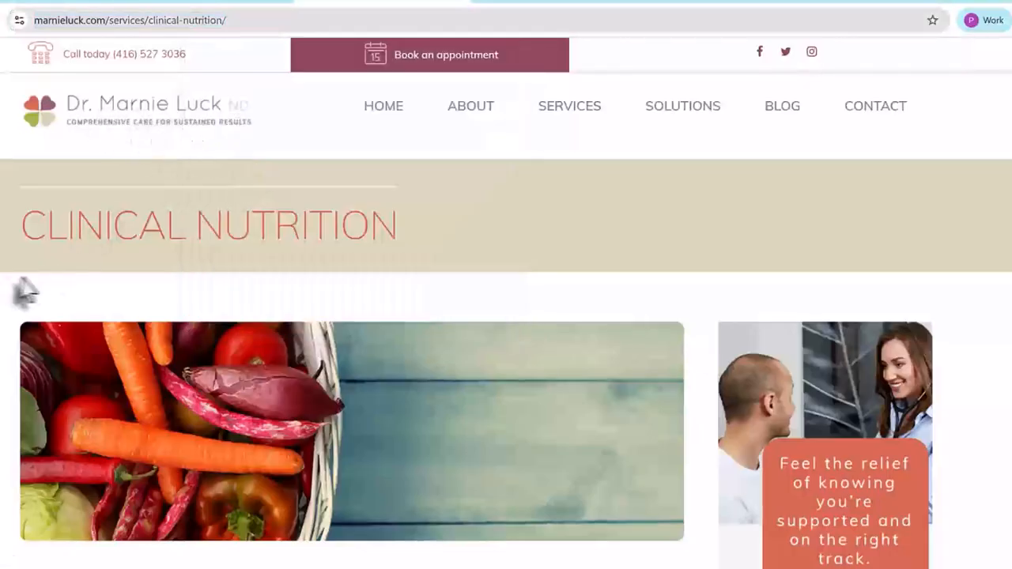
Step: Read through the clinical nutrition page to examine its dieting content as a source for the script
{"action": "scroll", "coordinate": [32, 289], "scroll_direction": "down", "scroll_amount": 4}
{"action": "scroll", "coordinate": [48, 293], "scroll_direction": "up", "scroll_amount": 4}
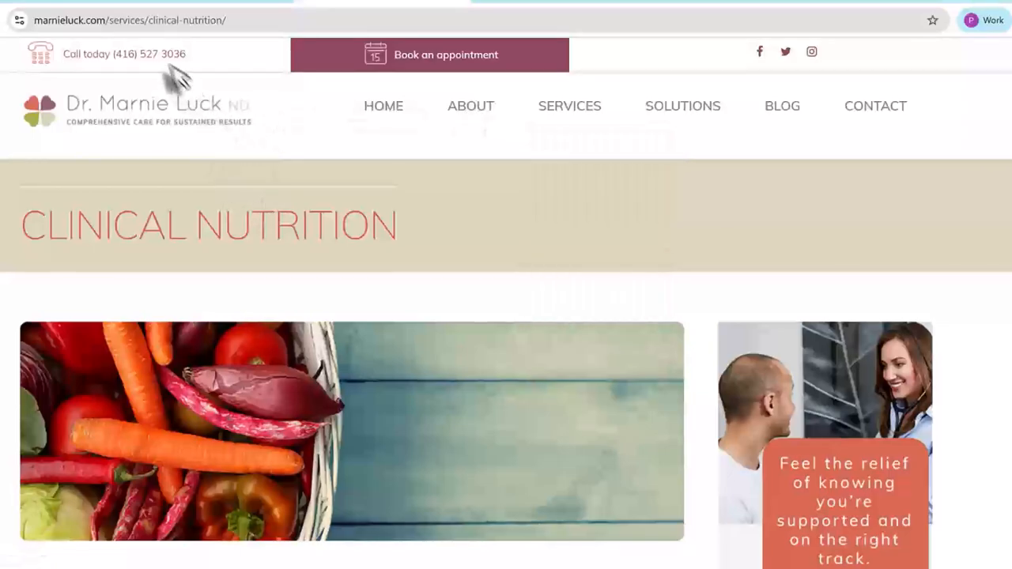
{"action": "scroll", "coordinate": [271, 213], "scroll_direction": "down", "scroll_amount": 15}
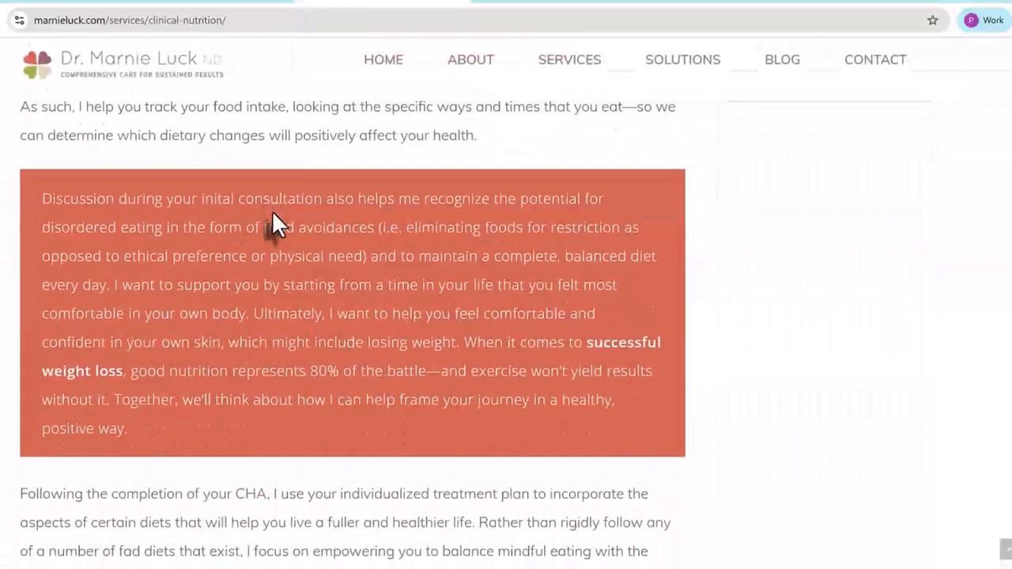
{"action": "scroll", "coordinate": [272, 222], "scroll_direction": "down", "scroll_amount": 20}
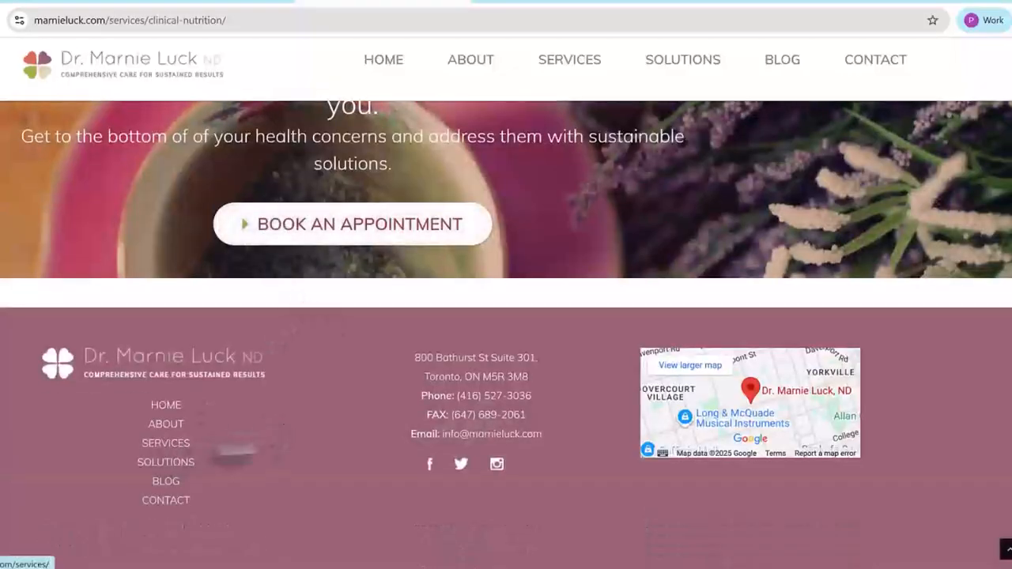
{"action": "scroll", "coordinate": [340, 431], "scroll_direction": "up", "scroll_amount": 5}
{"action": "scroll", "coordinate": [339, 431], "scroll_direction": "up", "scroll_amount": 20}
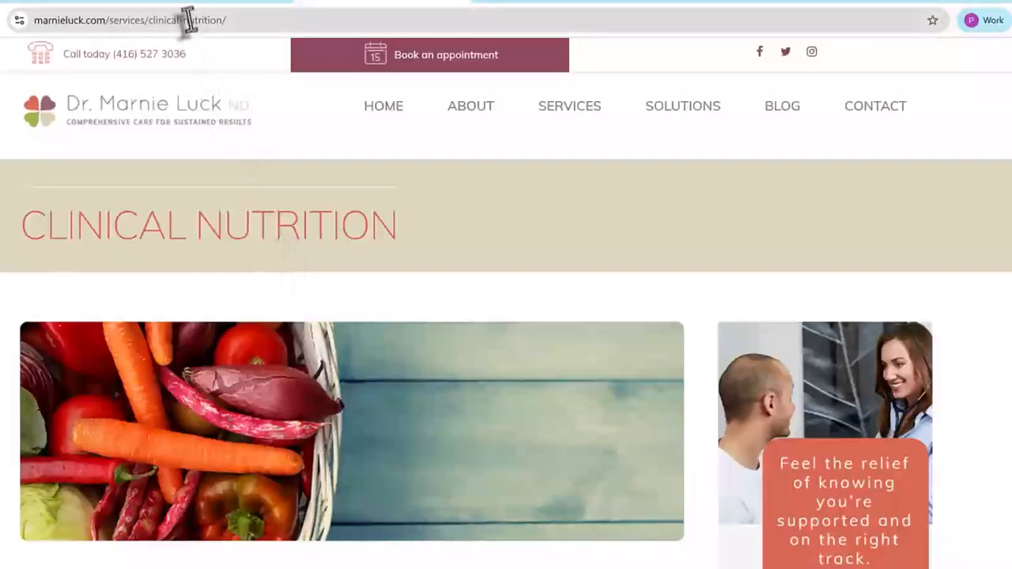
Step: Copy the clinical nutrition page's address and paste it as the website URL for generating the audio's script
{"action": "right_click", "coordinate": [198, 20]}
{"action": "left_click", "coordinate": [245, 159]}
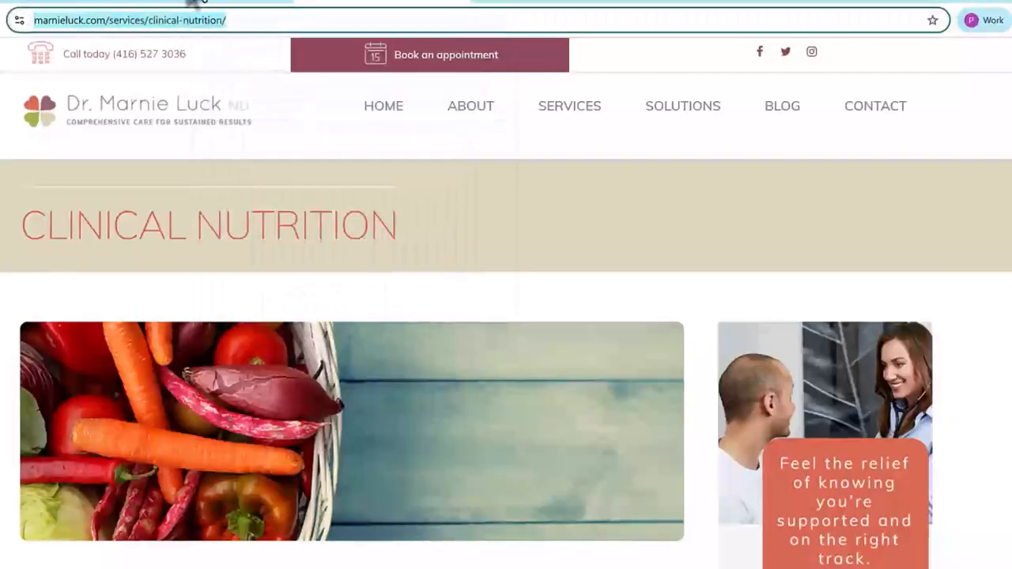
{"action": "left_click", "coordinate": [192, 4]}
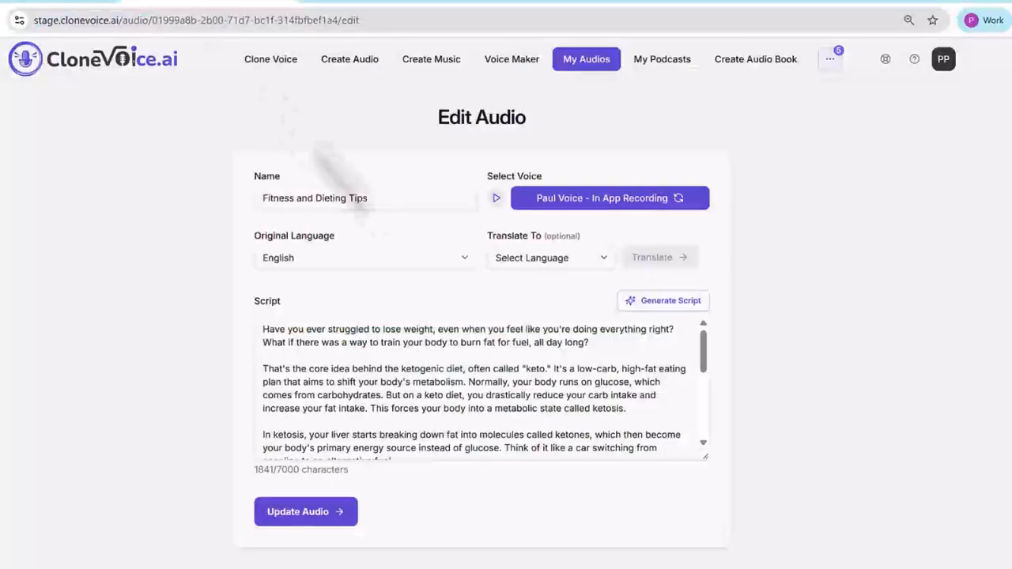
{"action": "left_click", "coordinate": [677, 307]}
{"action": "right_click", "coordinate": [378, 337]}
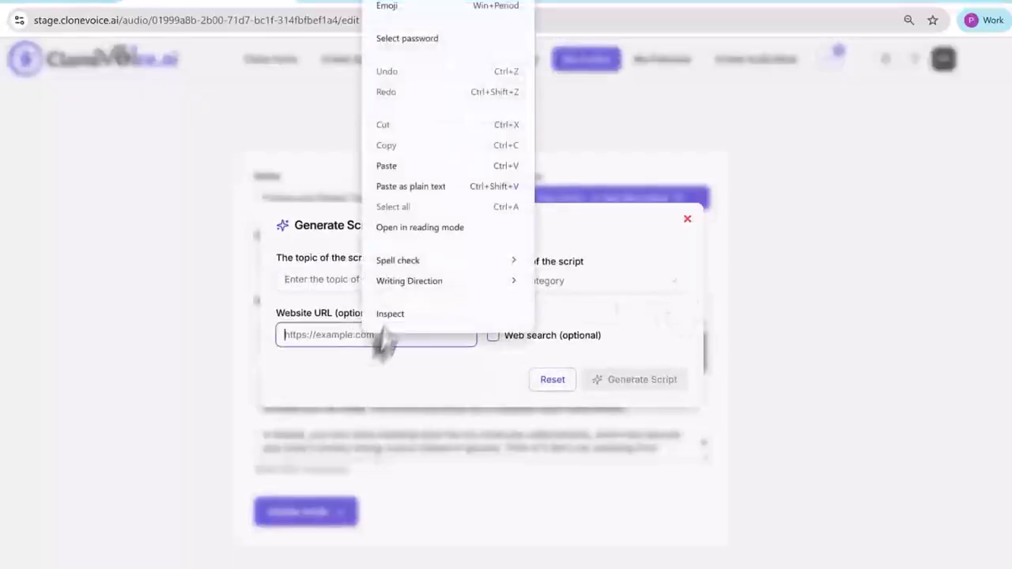
{"action": "left_click", "coordinate": [399, 189]}
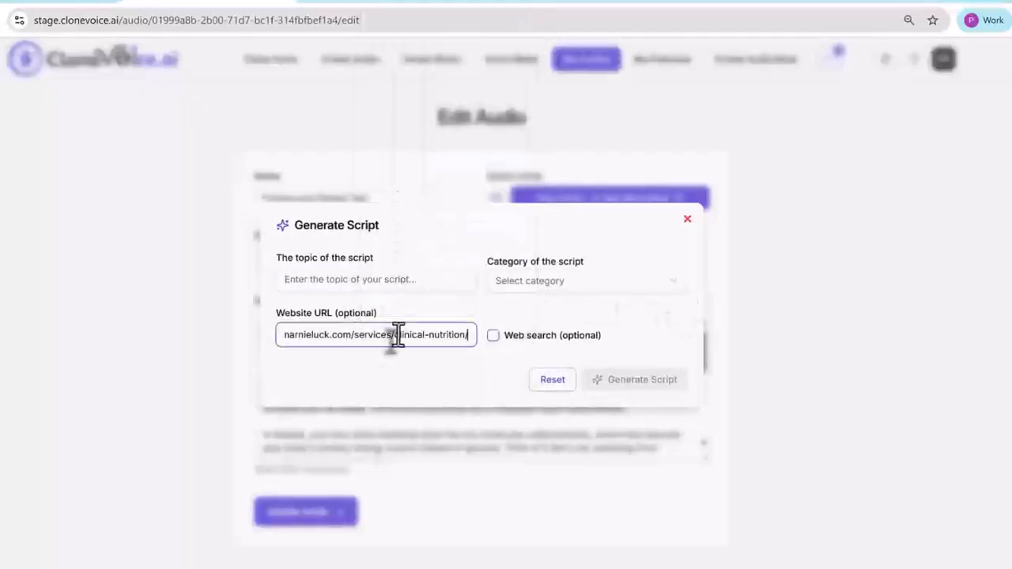
{"action": "left_click_drag", "start_coordinate": [433, 334], "coordinate": [517, 350]}
{"action": "left_click", "coordinate": [386, 336]}
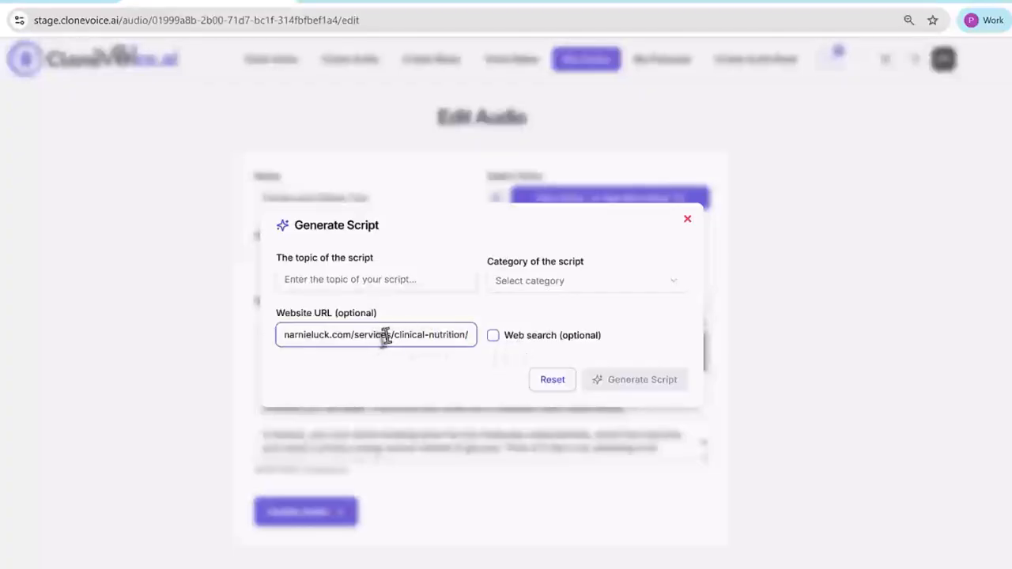
{"action": "left_click_drag", "start_coordinate": [345, 339], "coordinate": [474, 335]}
{"action": "left_click", "coordinate": [393, 334]}
{"action": "left_click_drag", "start_coordinate": [435, 334], "coordinate": [406, 336]}
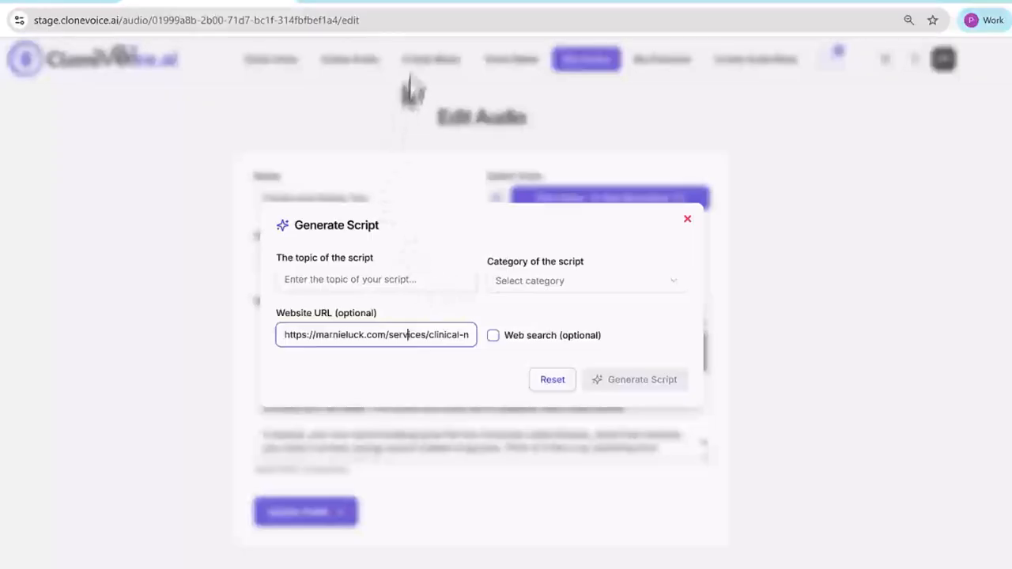
Step: Switch to the clinical nutrition page and look over its sections on the individual diets
{"action": "left_click", "coordinate": [373, 3]}
{"action": "scroll", "coordinate": [400, 240], "scroll_direction": "down", "scroll_amount": 1}
{"action": "scroll", "coordinate": [402, 243], "scroll_direction": "down", "scroll_amount": 20}
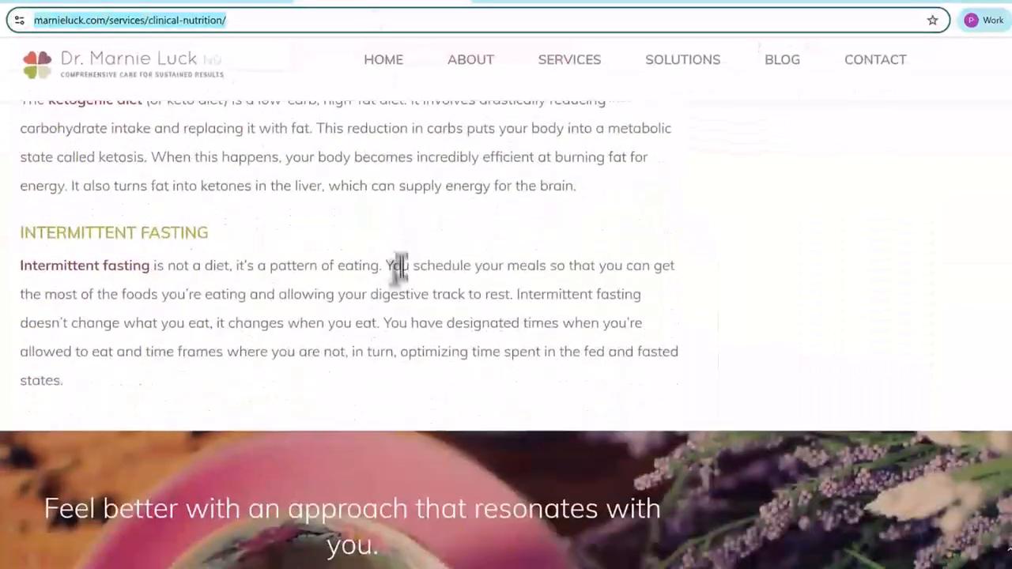
{"action": "middle_click", "coordinate": [431, 316]}
{"action": "scroll", "coordinate": [439, 296], "scroll_direction": "up", "scroll_amount": 6}
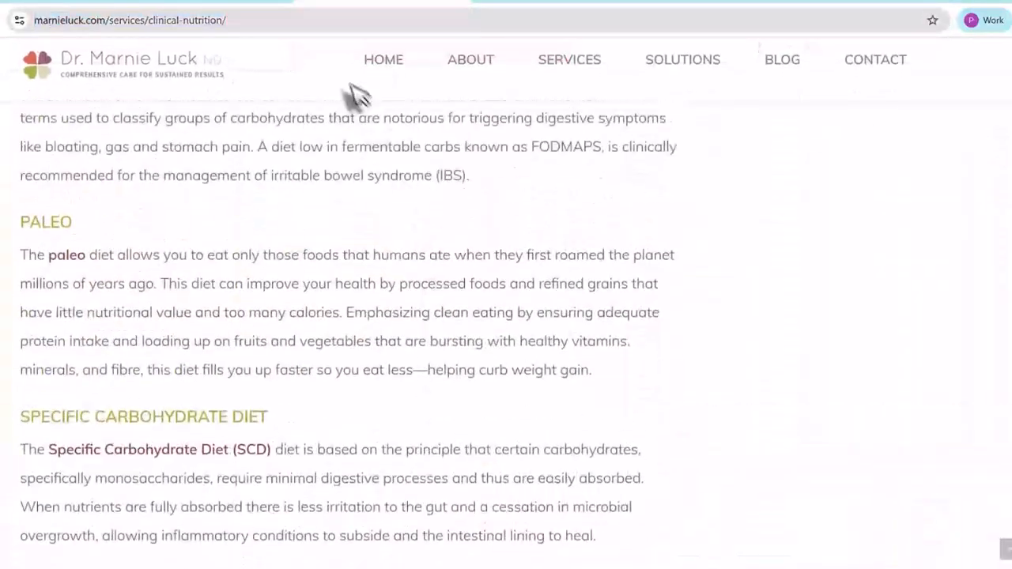
Step: Return to the Generate Script form and set the script topic to "How our nutritional consulting will benefit your health"
{"action": "left_click", "coordinate": [232, 6]}
{"action": "left_click", "coordinate": [385, 286]}
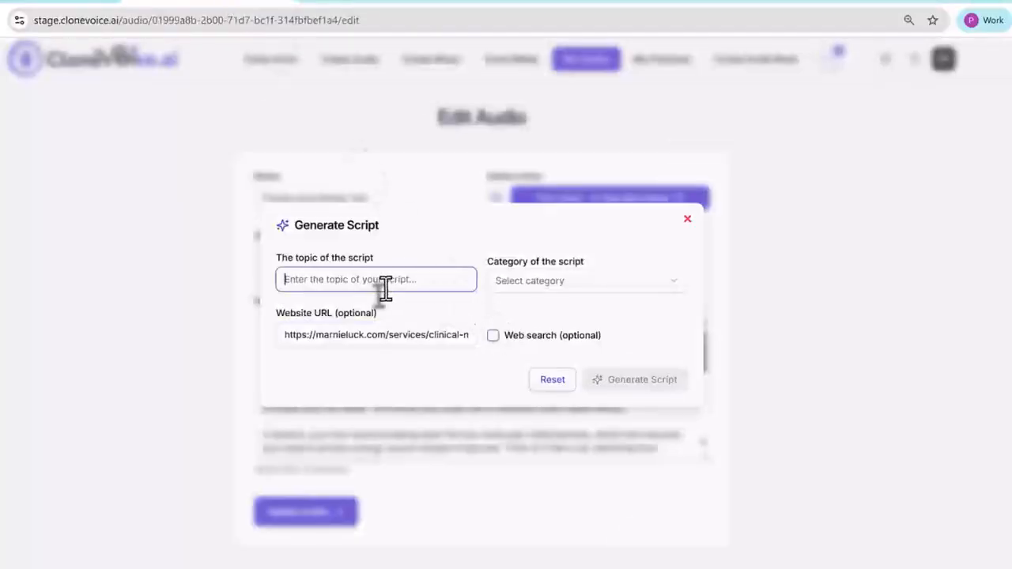
{"action": "type", "text": "How our nutritional consulting"}
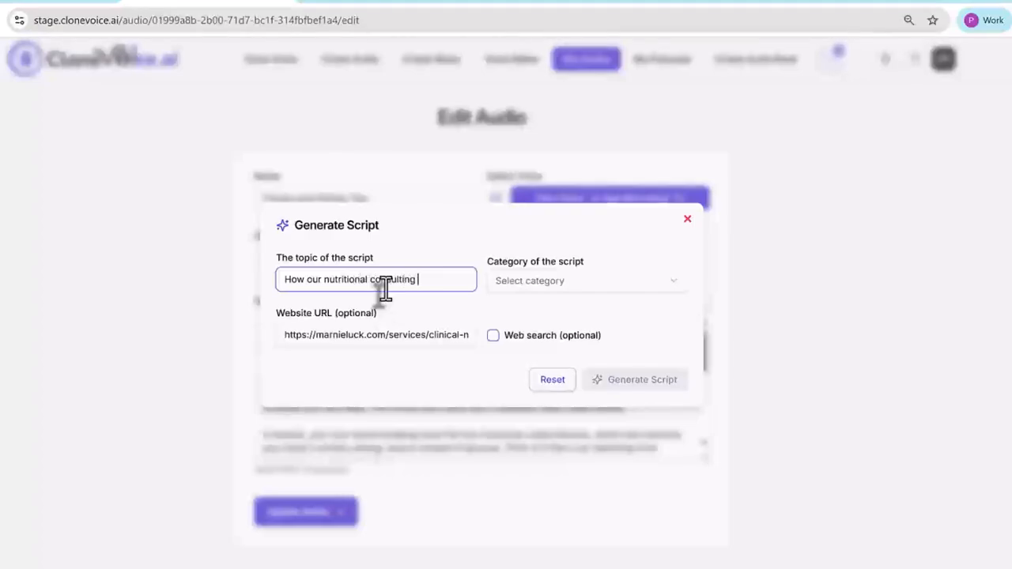
{"action": "type", "text": "t your health"}
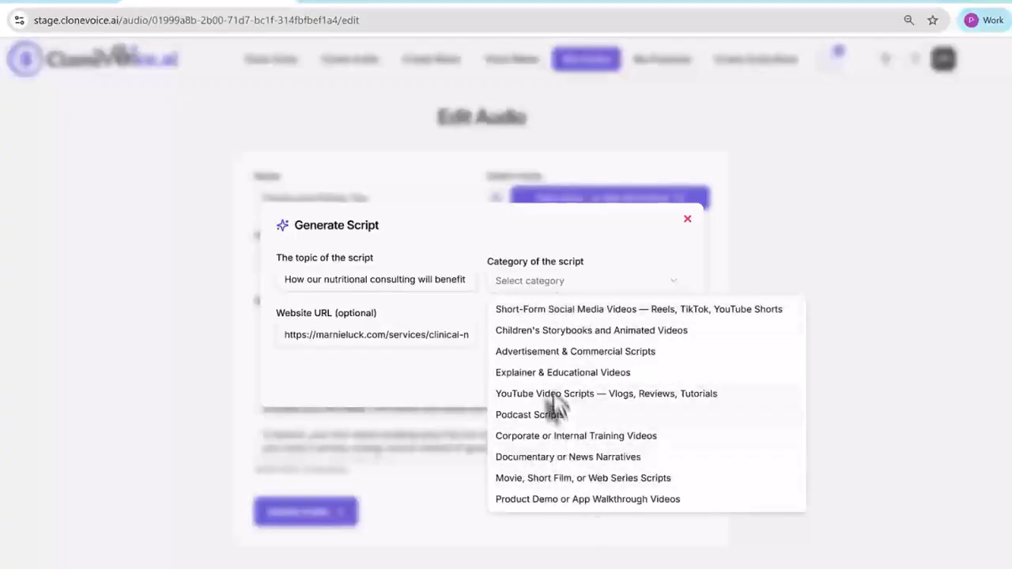
Step: Choose the category Advertisement & Commercial Scripts and generate the script using the entered website URL
{"action": "left_click", "coordinate": [545, 353]}
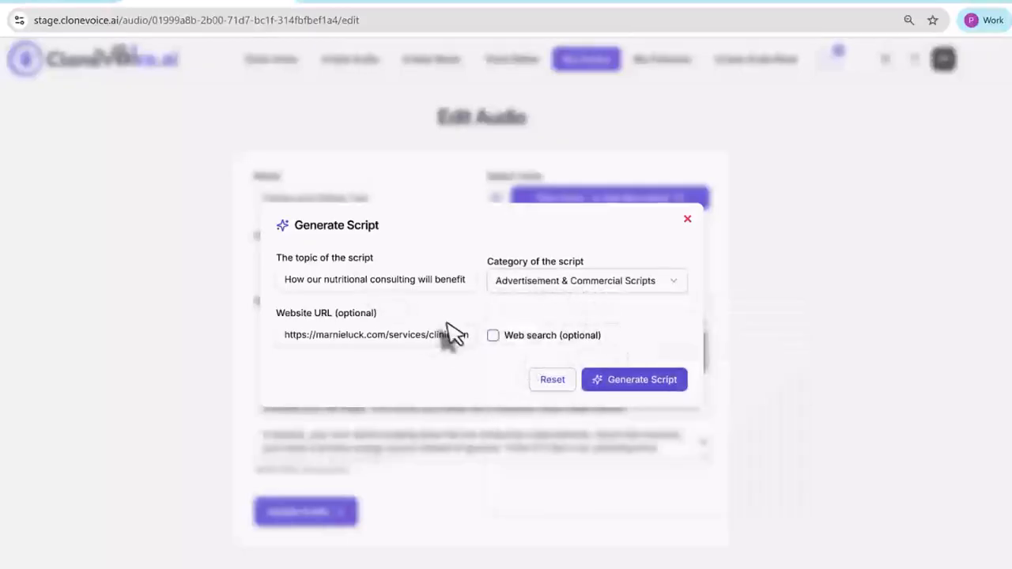
{"action": "left_click_drag", "start_coordinate": [377, 336], "coordinate": [252, 341]}
{"action": "left_click", "coordinate": [405, 341]}
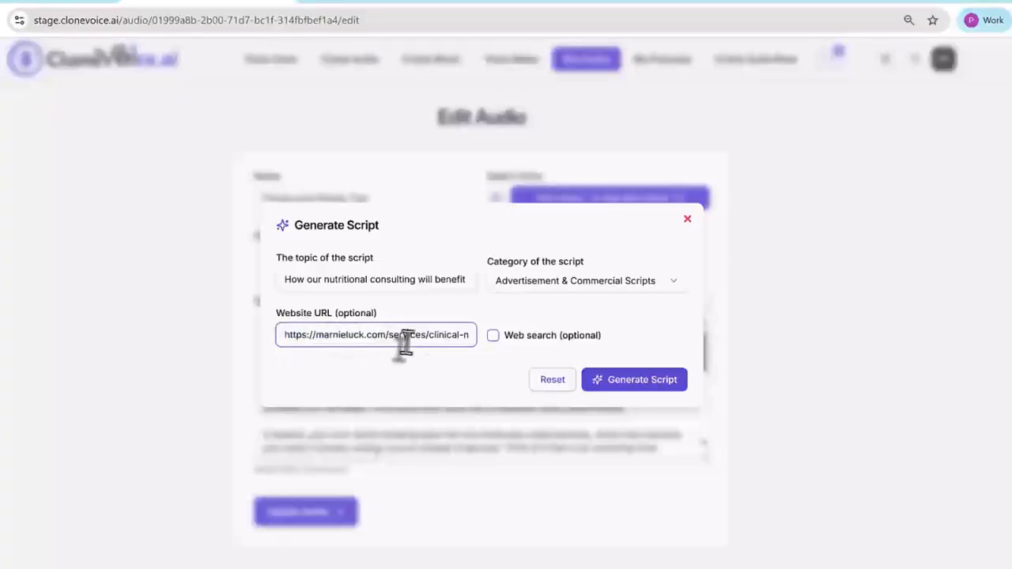
{"action": "left_click_drag", "start_coordinate": [392, 339], "coordinate": [447, 336]}
{"action": "left_click", "coordinate": [397, 339]}
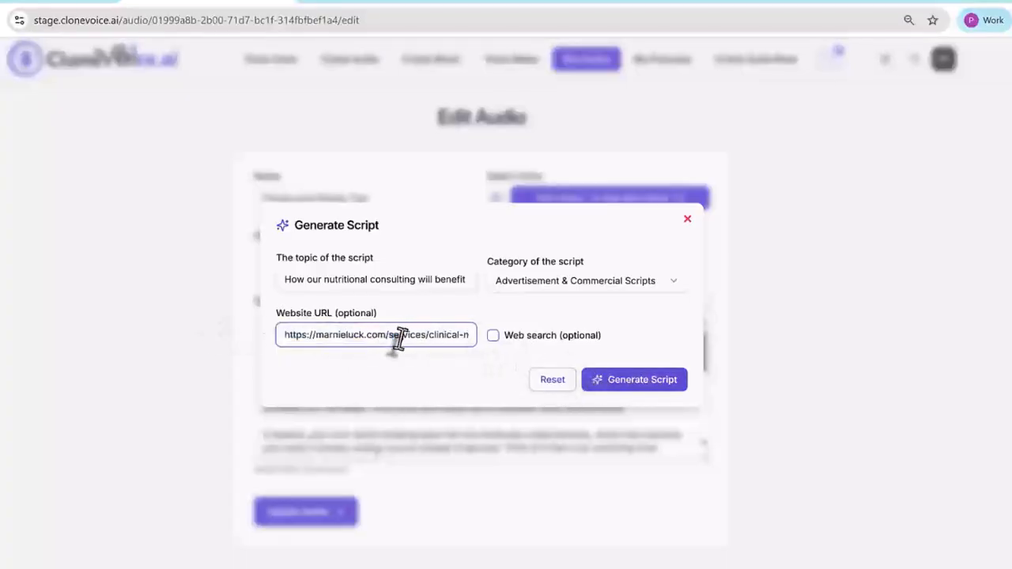
{"action": "left_click", "coordinate": [640, 386]}
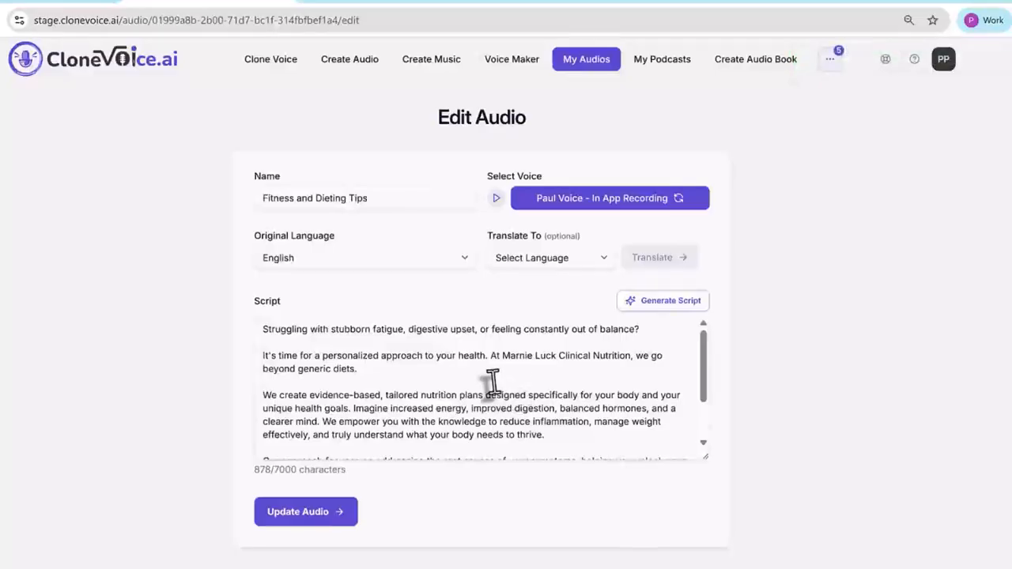
Step: Read through the generated script from the opening question to the closing call to schedule a consultation
{"action": "left_click", "coordinate": [492, 382]}
{"action": "left_click_drag", "start_coordinate": [501, 360], "coordinate": [627, 369]}
{"action": "left_click", "coordinate": [624, 356]}
{"action": "left_click_drag", "start_coordinate": [366, 370], "coordinate": [466, 400]}
{"action": "left_click", "coordinate": [370, 384]}
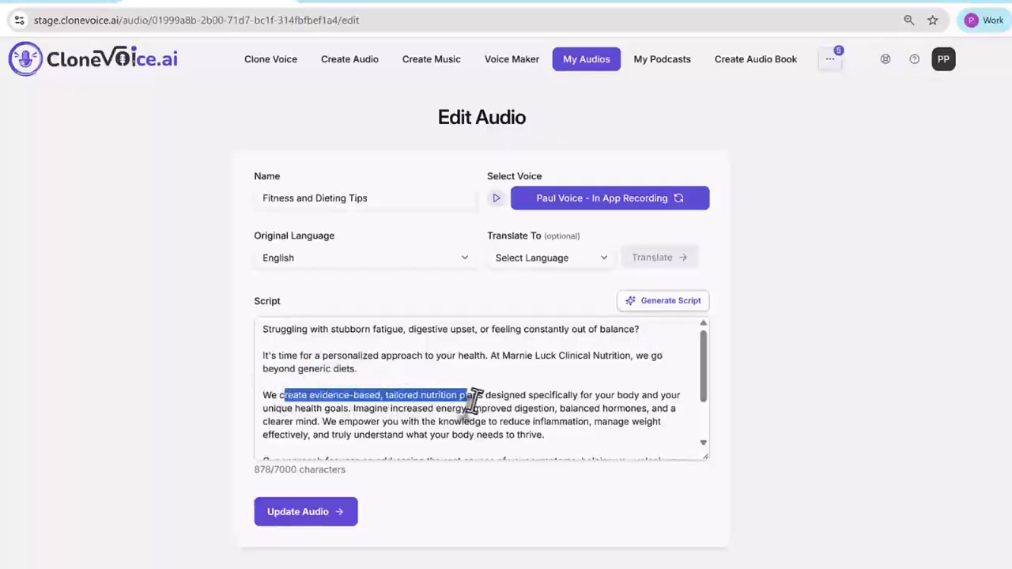
{"action": "left_click", "coordinate": [474, 399]}
{"action": "scroll", "coordinate": [511, 389], "scroll_direction": "down", "scroll_amount": 1}
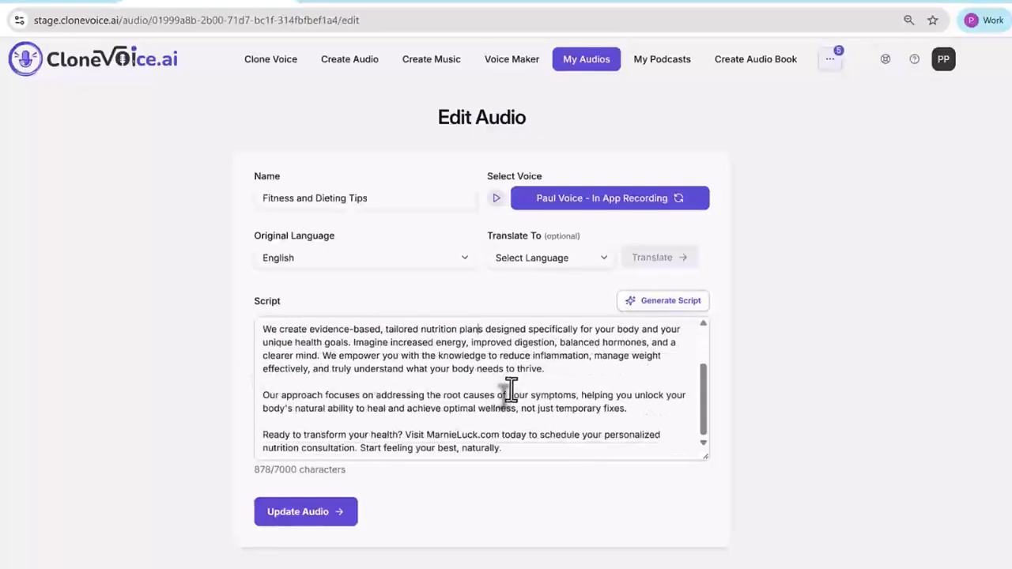
{"action": "left_click_drag", "start_coordinate": [542, 445], "coordinate": [238, 320]}
{"action": "left_click", "coordinate": [403, 381]}
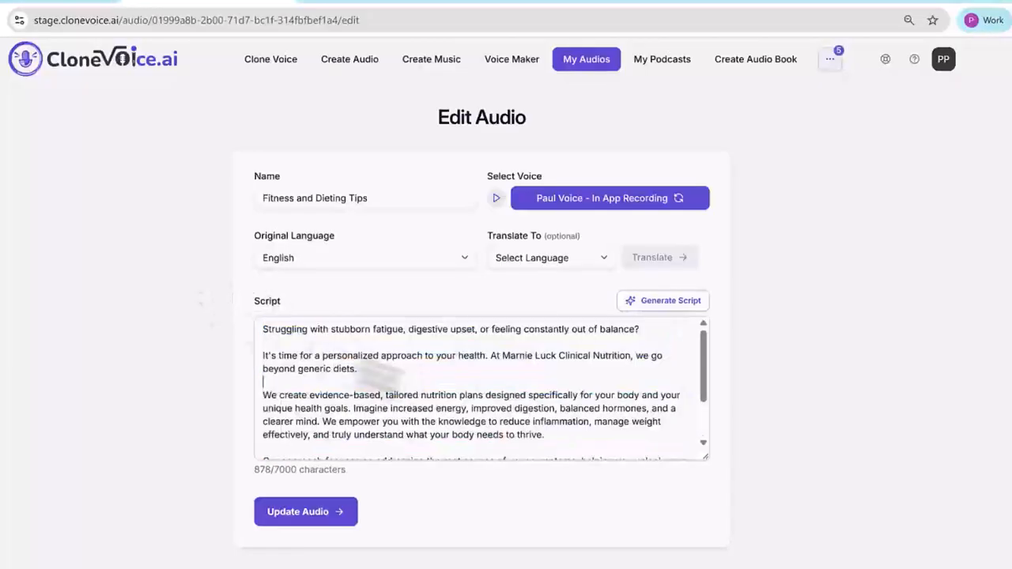
{"action": "scroll", "coordinate": [546, 425], "scroll_direction": "down", "scroll_amount": 1}
{"action": "scroll", "coordinate": [547, 427], "scroll_direction": "up", "scroll_amount": 1}
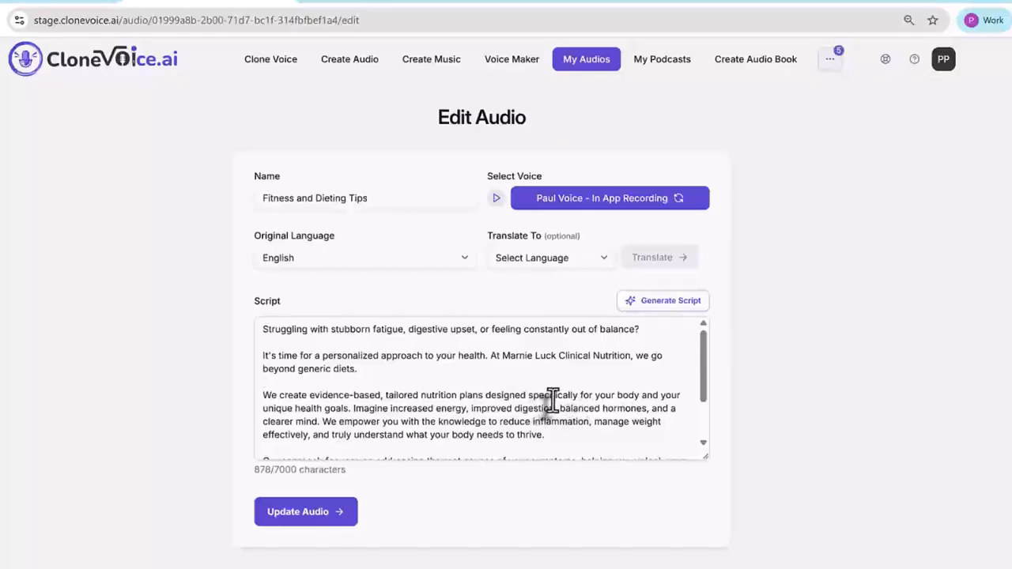
{"action": "scroll", "coordinate": [557, 427], "scroll_direction": "down", "scroll_amount": 1}
{"action": "scroll", "coordinate": [562, 413], "scroll_direction": "up", "scroll_amount": 1}
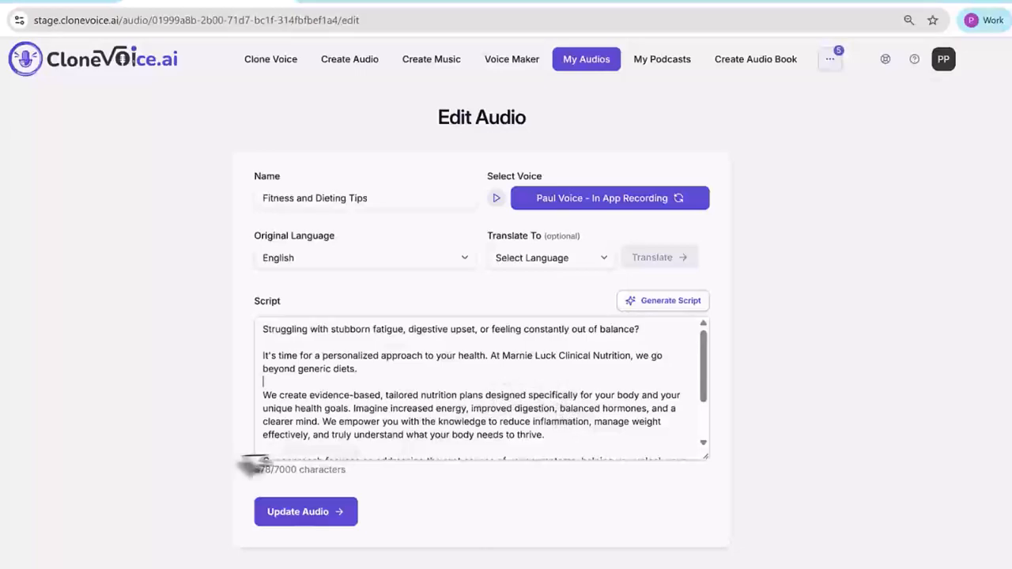
Step: Update the audio with the generated script and look over its preview segments
{"action": "left_click", "coordinate": [312, 522]}
{"action": "scroll", "coordinate": [542, 339], "scroll_direction": "down", "scroll_amount": 3}
{"action": "scroll", "coordinate": [543, 339], "scroll_direction": "up", "scroll_amount": 3}
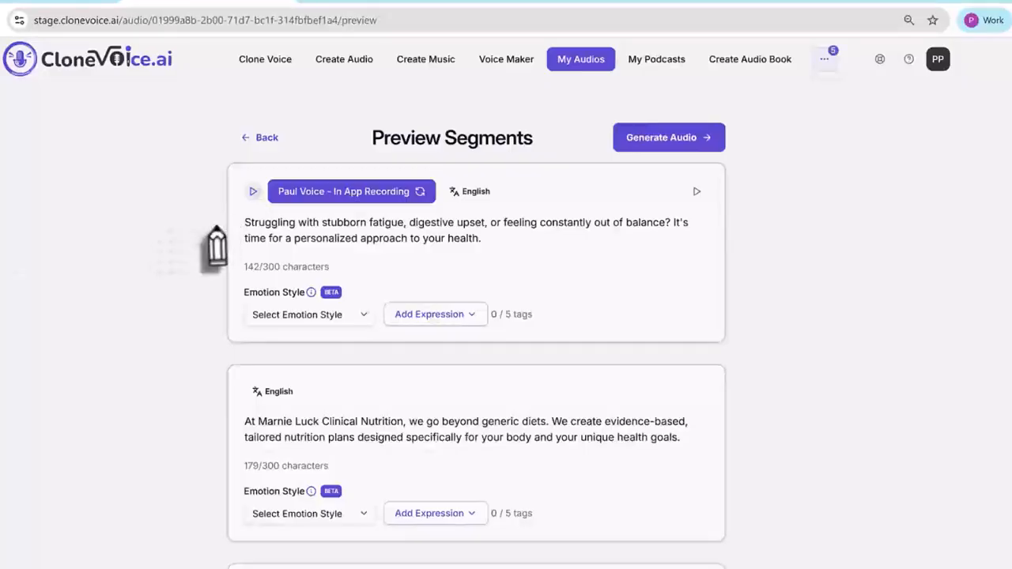
{"action": "mouse_move", "coordinate": [260, 152]}
{"action": "left_mouse_down"}
{"action": "mouse_move", "coordinate": [207, 154]}
{"action": "mouse_move", "coordinate": [194, 338]}
{"action": "mouse_move", "coordinate": [674, 366]}
{"action": "mouse_move", "coordinate": [771, 319]}
{"action": "mouse_move", "coordinate": [748, 152]}
{"action": "mouse_move", "coordinate": [480, 164]}
{"action": "mouse_move", "coordinate": [221, 147]}
{"action": "left_mouse_up"}
{"action": "left_click_drag", "start_coordinate": [120, 246], "coordinate": [128, 231]}
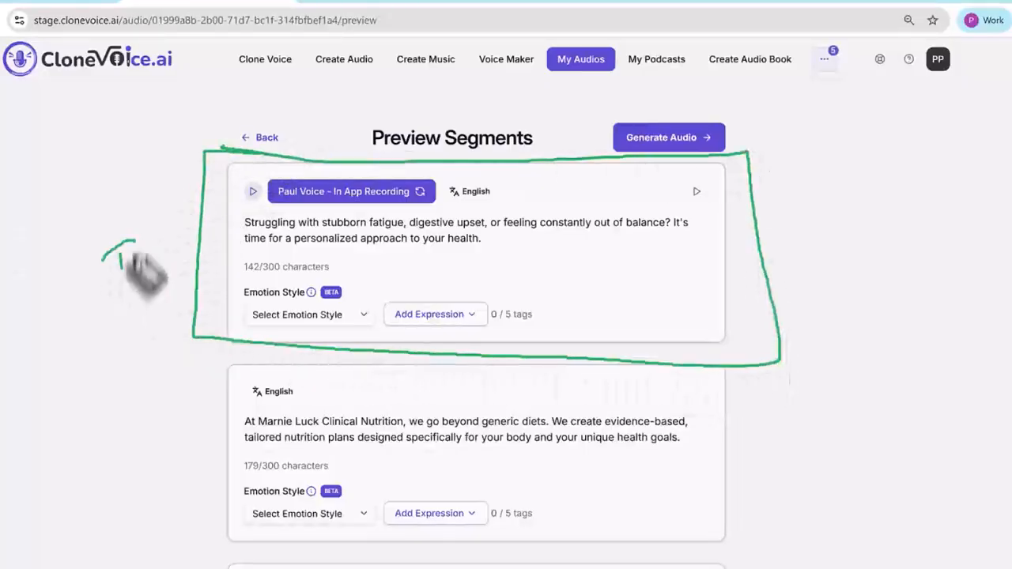
{"action": "mouse_move", "coordinate": [246, 353]}
{"action": "left_mouse_down"}
{"action": "mouse_move", "coordinate": [196, 433]}
{"action": "mouse_move", "coordinate": [189, 548]}
{"action": "mouse_move", "coordinate": [706, 553]}
{"action": "mouse_move", "coordinate": [763, 362]}
{"action": "left_mouse_up"}
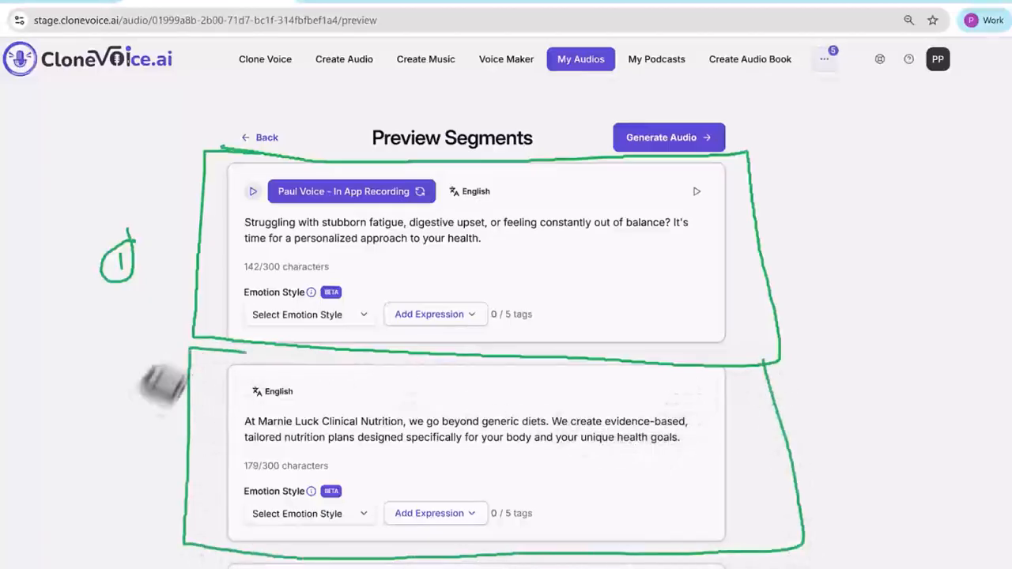
{"action": "left_click_drag", "start_coordinate": [98, 409], "coordinate": [139, 414]}
{"action": "mouse_move", "coordinate": [134, 393]}
{"action": "left_mouse_down"}
{"action": "mouse_move", "coordinate": [75, 409]}
{"action": "mouse_move", "coordinate": [146, 387]}
{"action": "left_mouse_up"}
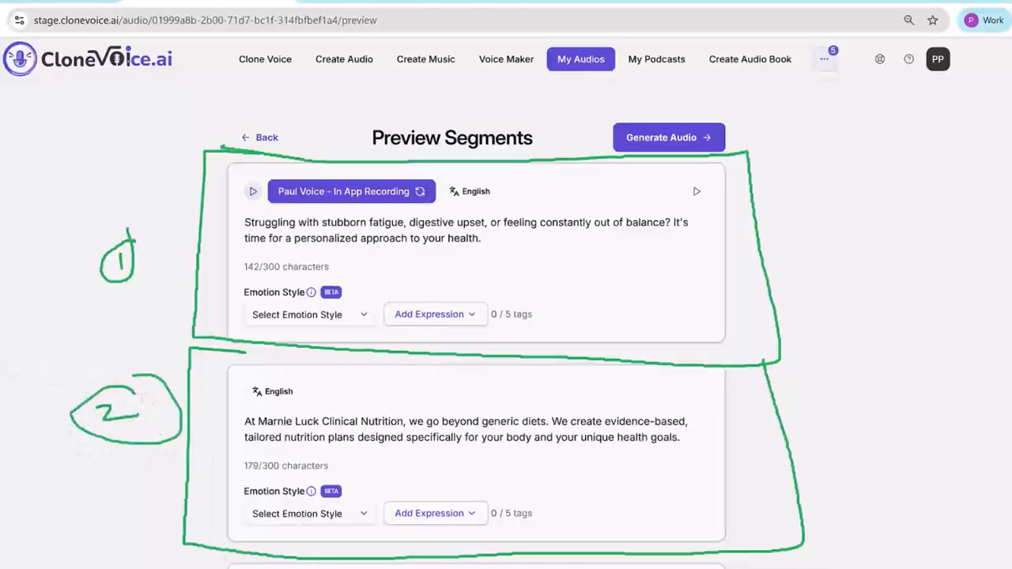
{"action": "key", "text": "Escape"}
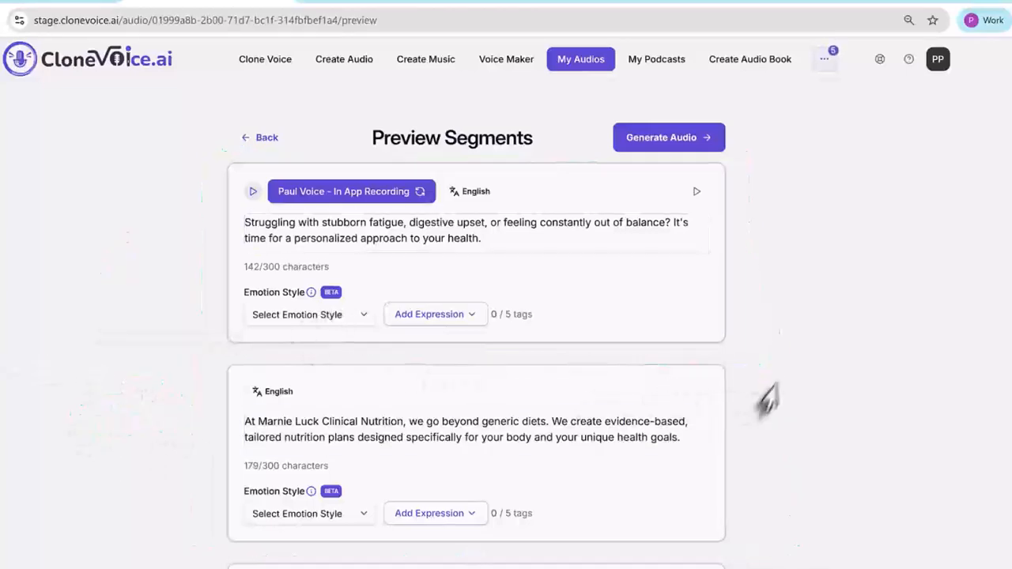
Step: Look over the segments and read the first one's text to judge which emotion suits it
{"action": "scroll", "coordinate": [787, 380], "scroll_direction": "down", "scroll_amount": 3}
{"action": "scroll", "coordinate": [783, 380], "scroll_direction": "up", "scroll_amount": 3}
{"action": "left_click", "coordinate": [481, 237]}
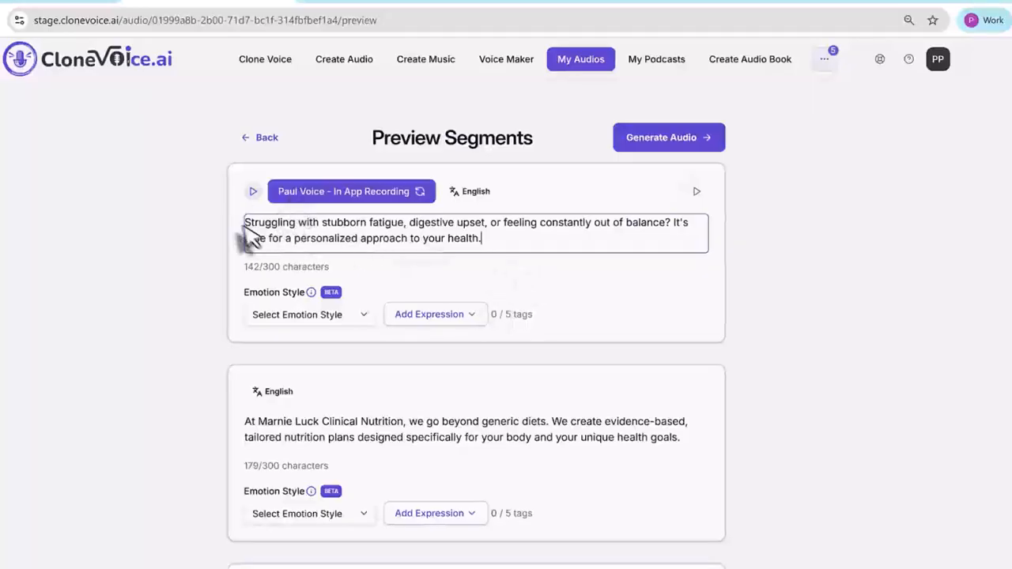
{"action": "left_click_drag", "start_coordinate": [247, 222], "coordinate": [408, 222]}
{"action": "left_click", "coordinate": [402, 226]}
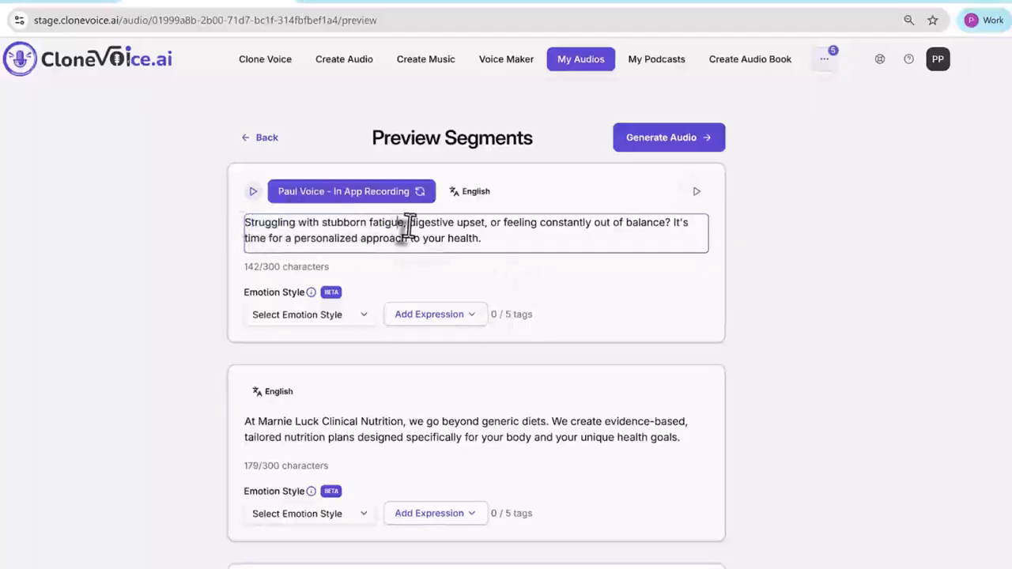
{"action": "left_click", "coordinate": [535, 243]}
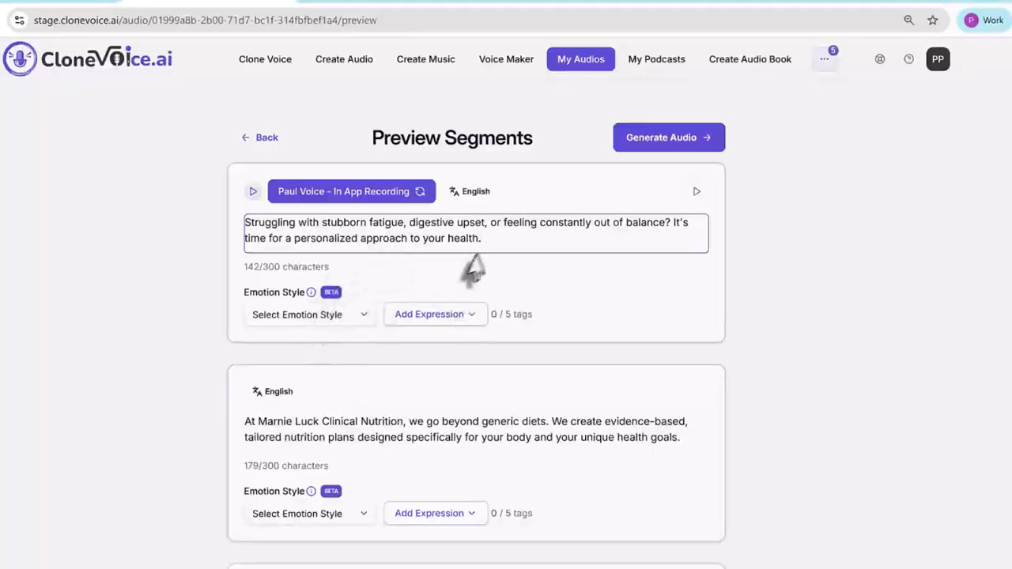
{"action": "left_click_drag", "start_coordinate": [511, 240], "coordinate": [212, 222]}
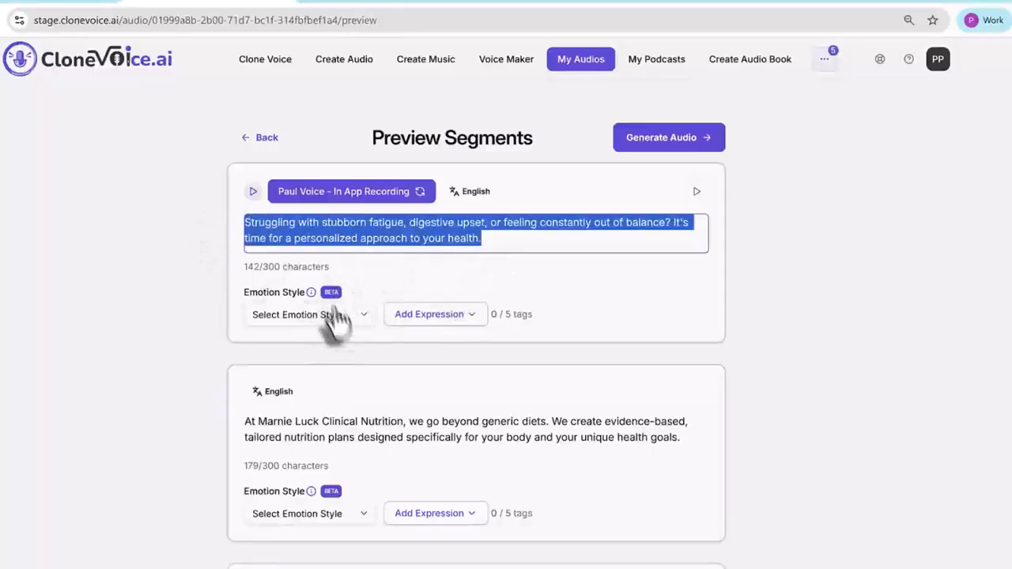
{"action": "left_click", "coordinate": [302, 245]}
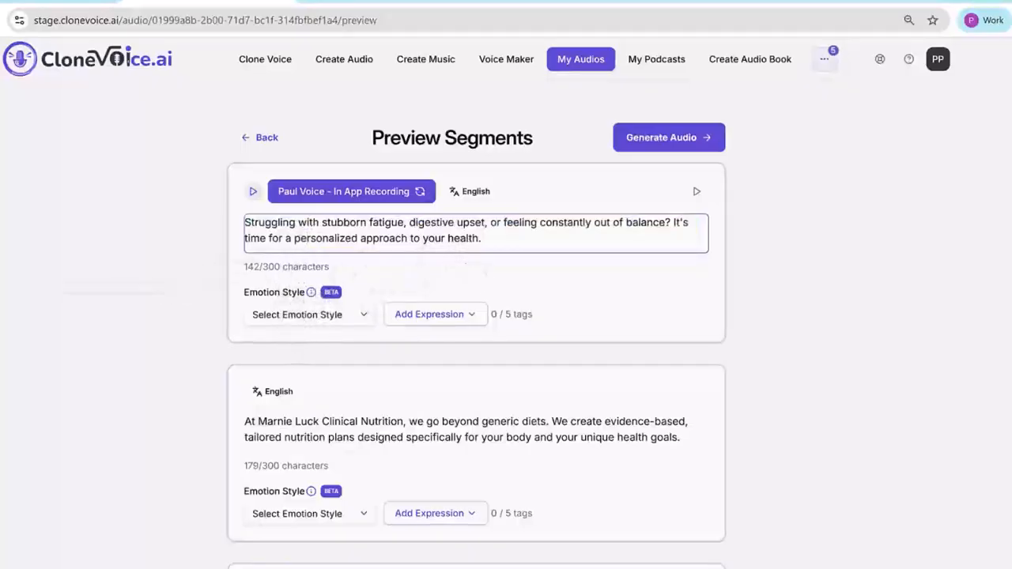
Step: Set the first segment's emotion style to Afraid
{"action": "mouse_move", "coordinate": [245, 280]}
{"action": "left_mouse_down"}
{"action": "mouse_move", "coordinate": [221, 283]}
{"action": "mouse_move", "coordinate": [223, 324]}
{"action": "mouse_move", "coordinate": [372, 334]}
{"action": "mouse_move", "coordinate": [374, 303]}
{"action": "mouse_move", "coordinate": [349, 277]}
{"action": "mouse_move", "coordinate": [234, 279]}
{"action": "left_mouse_up"}
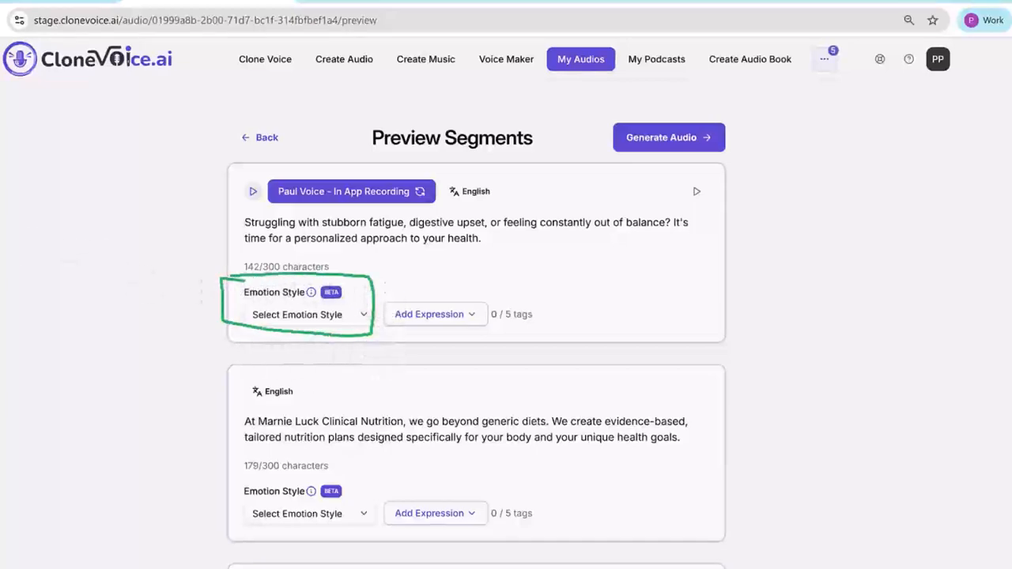
{"action": "left_click", "coordinate": [301, 316]}
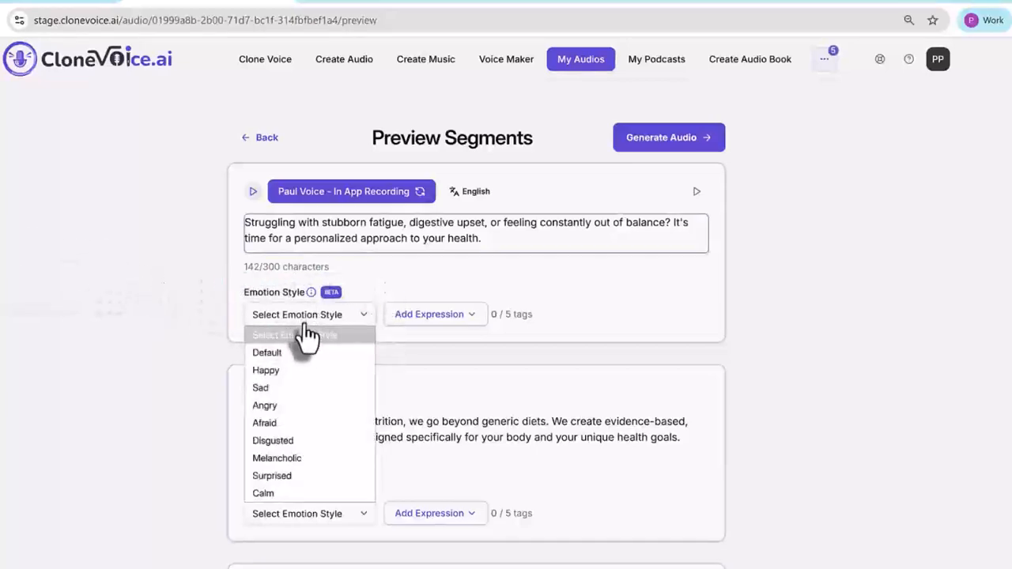
{"action": "left_click", "coordinate": [267, 425]}
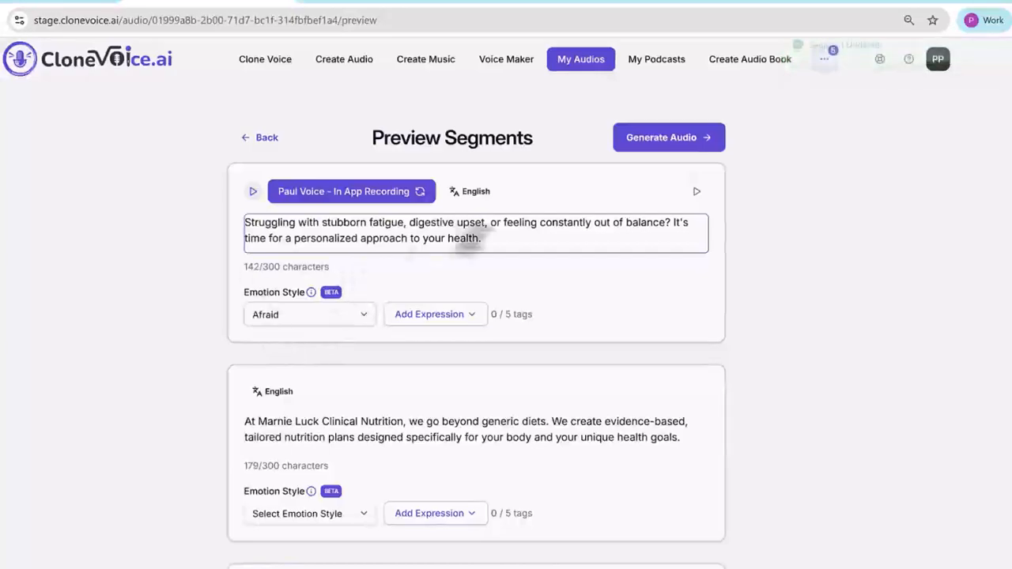
Step: Reread the first segment's text and play its audio preview with the Afraid emotion style
{"action": "mouse_move", "coordinate": [516, 243]}
{"action": "left_mouse_down"}
{"action": "mouse_move", "coordinate": [245, 220]}
{"action": "mouse_move", "coordinate": [219, 233]}
{"action": "left_mouse_up"}
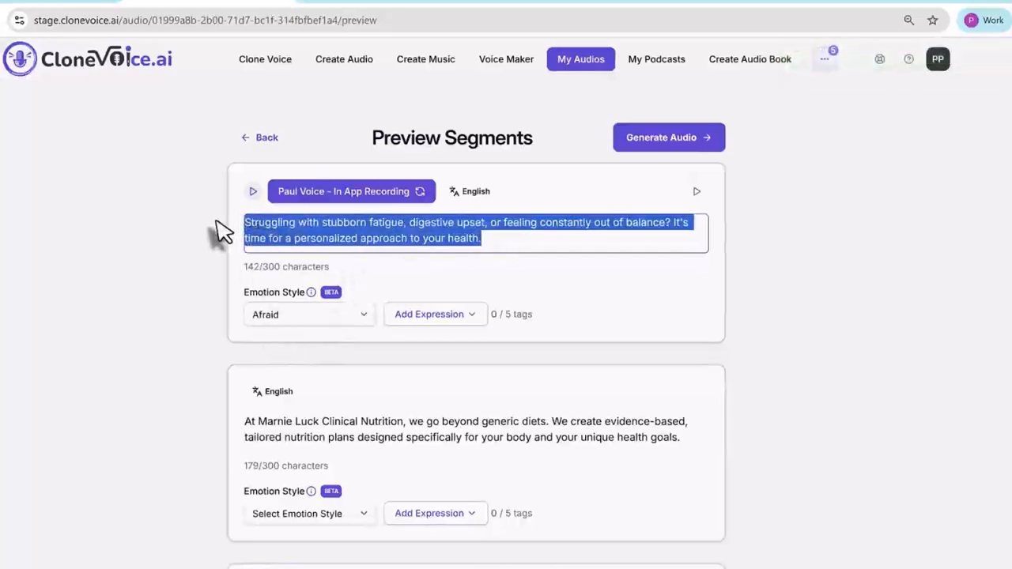
{"action": "left_click", "coordinate": [484, 237]}
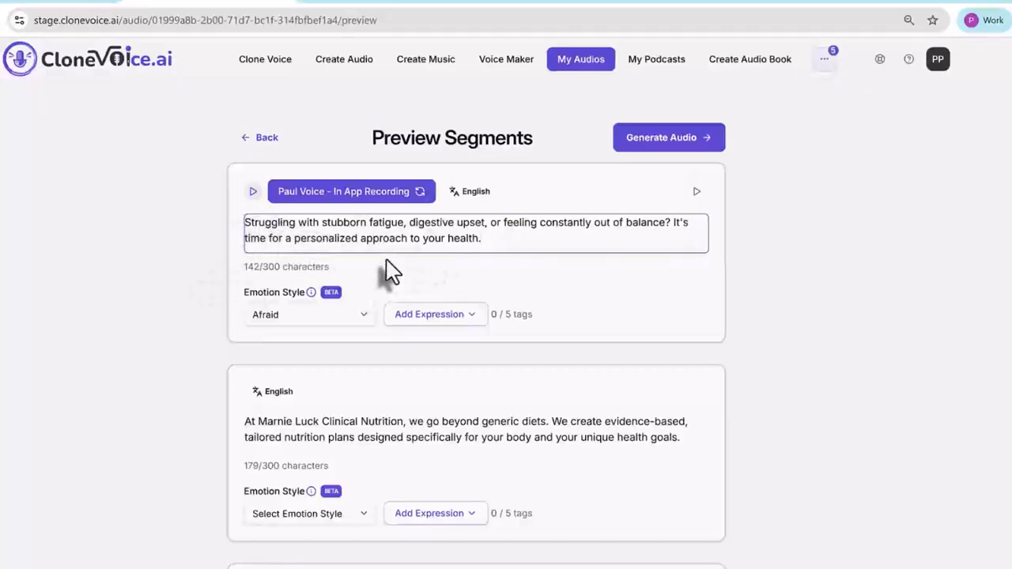
{"action": "left_click", "coordinate": [696, 192]}
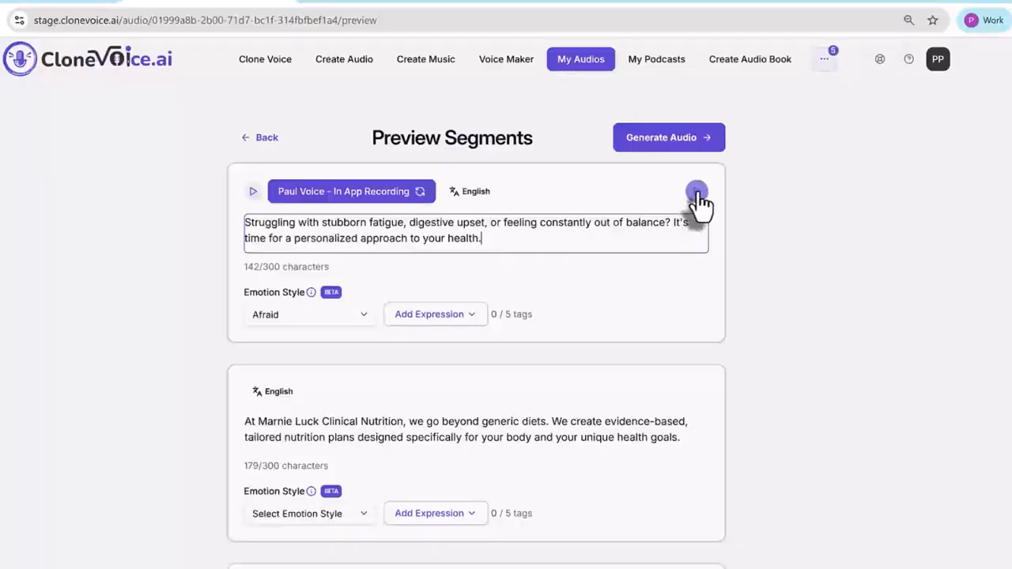
{"action": "left_click_drag", "start_coordinate": [484, 227], "coordinate": [219, 226]}
{"action": "left_click", "coordinate": [155, 253]}
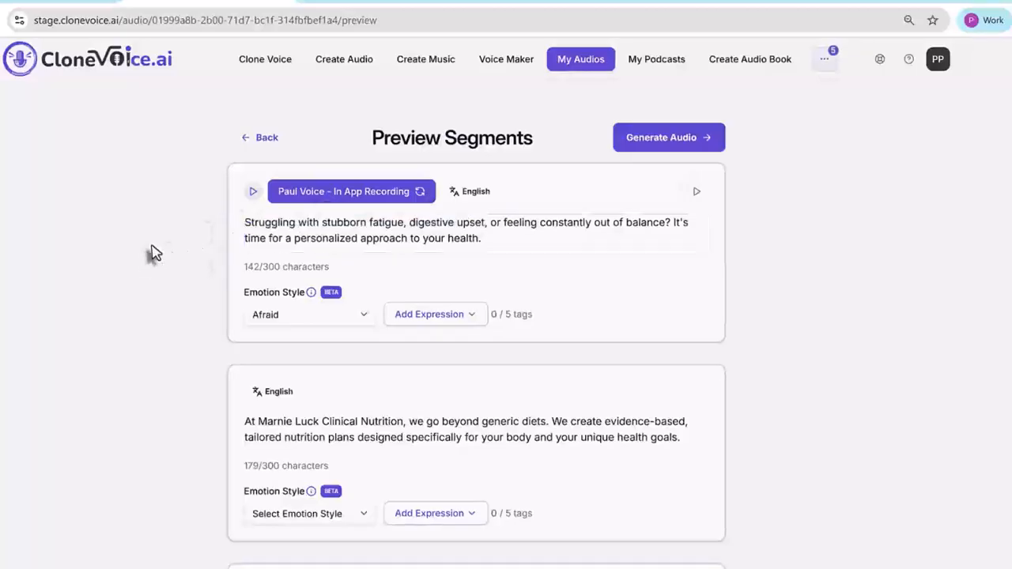
{"action": "left_click_drag", "start_coordinate": [513, 226], "coordinate": [221, 226]}
{"action": "left_click", "coordinate": [503, 242]}
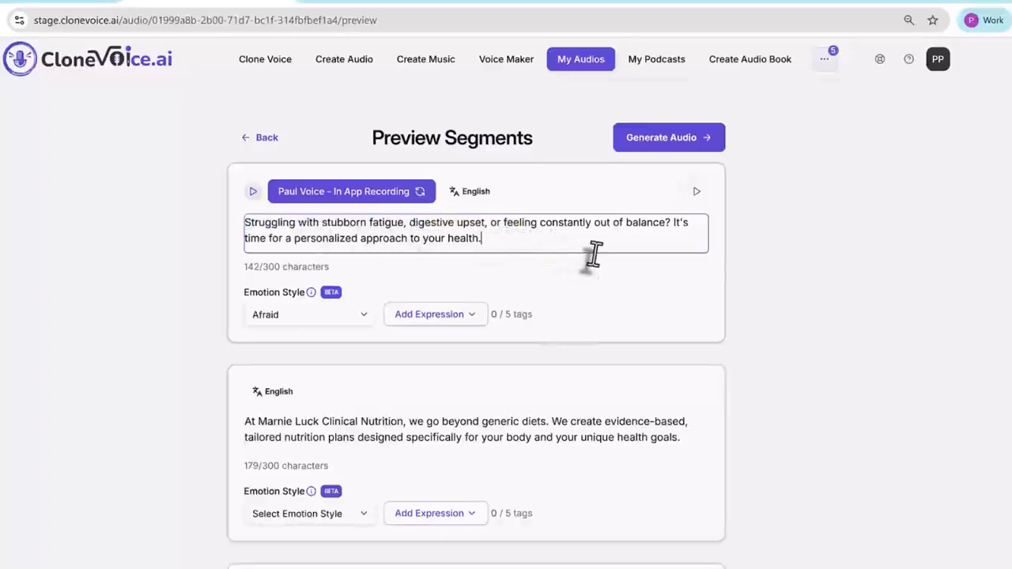
{"action": "left_click", "coordinate": [698, 192]}
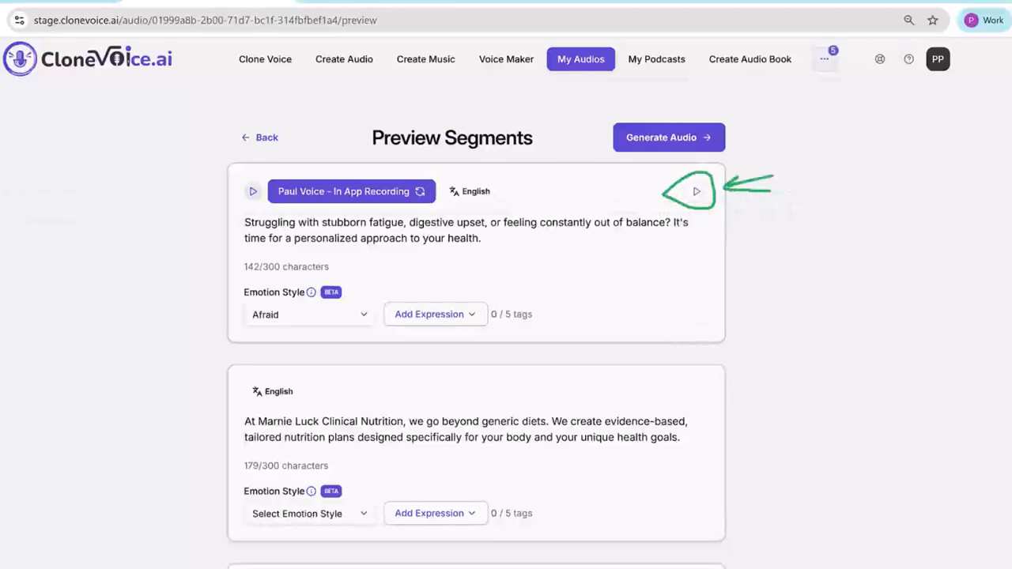
{"action": "left_click", "coordinate": [695, 194]}
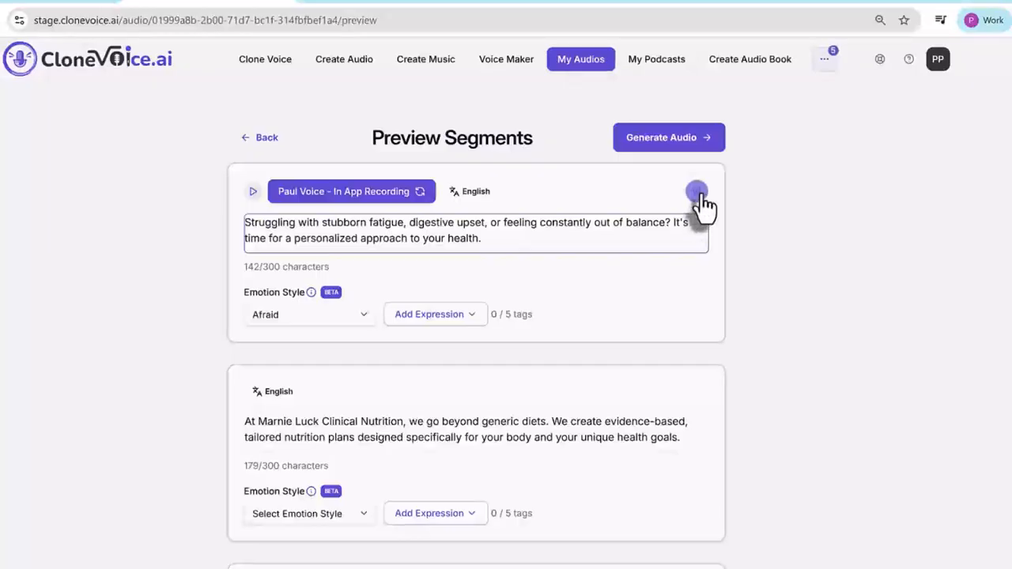
{"action": "left_click", "coordinate": [696, 191]}
Step: Change the first segment's emotion style to Sad
{"action": "left_click", "coordinate": [336, 316]}
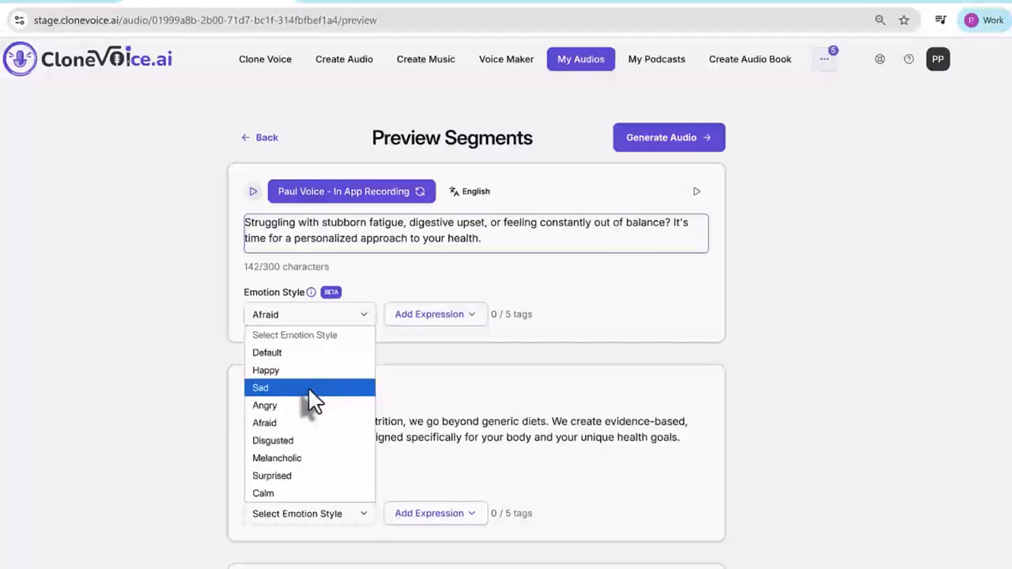
{"action": "left_click", "coordinate": [307, 386]}
{"action": "left_click", "coordinate": [647, 339]}
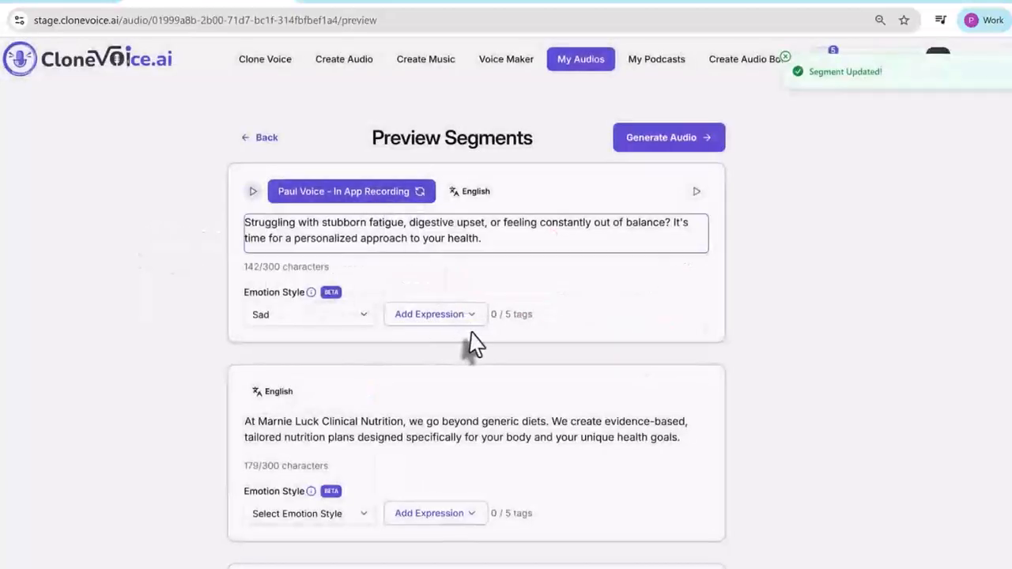
Step: Read the second segment's text to judge which emotion suits it
{"action": "scroll", "coordinate": [312, 338], "scroll_direction": "down", "scroll_amount": 3}
{"action": "left_click", "coordinate": [310, 213]}
{"action": "triple_click", "coordinate": [313, 194]}
{"action": "left_click", "coordinate": [347, 202]}
{"action": "left_click_drag", "start_coordinate": [427, 203], "coordinate": [568, 203]}
{"action": "left_click", "coordinate": [574, 202]}
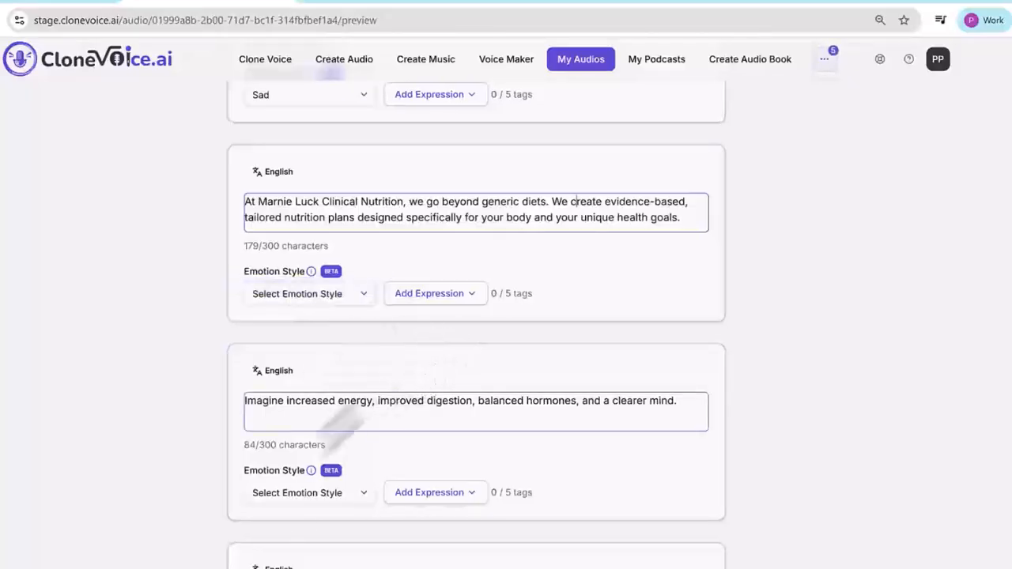
Step: Read the third segment's text about increased energy and improved digestion, and set its emotion style to Happy
{"action": "left_click", "coordinate": [291, 495]}
{"action": "left_click", "coordinate": [480, 455]}
{"action": "left_click_drag", "start_coordinate": [276, 401], "coordinate": [468, 402]}
{"action": "left_click", "coordinate": [468, 401]}
{"action": "left_click", "coordinate": [317, 494]}
{"action": "left_click", "coordinate": [294, 348]}
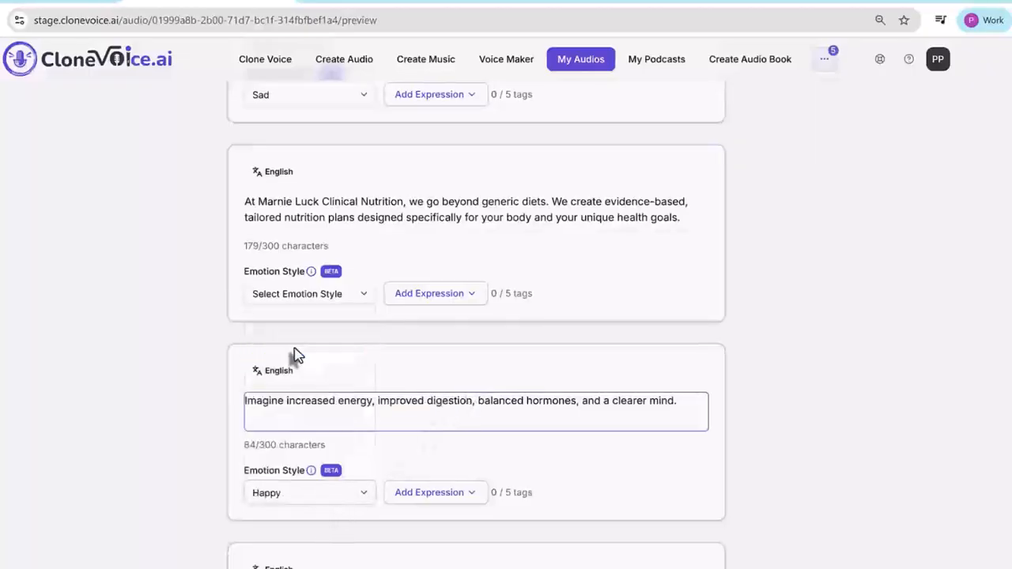
Step: Set the third segment's emotion style back to Default
{"action": "left_click", "coordinate": [340, 501]}
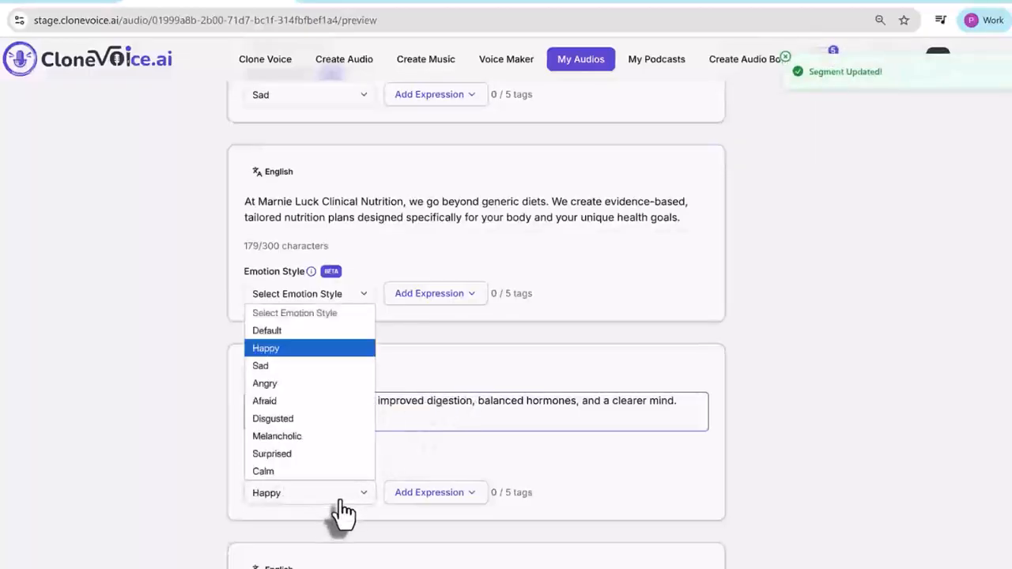
{"action": "left_click", "coordinate": [301, 328]}
Step: Try the Default emotion style on the first segment and settle on Happy
{"action": "scroll", "coordinate": [395, 498], "scroll_direction": "up", "scroll_amount": 3}
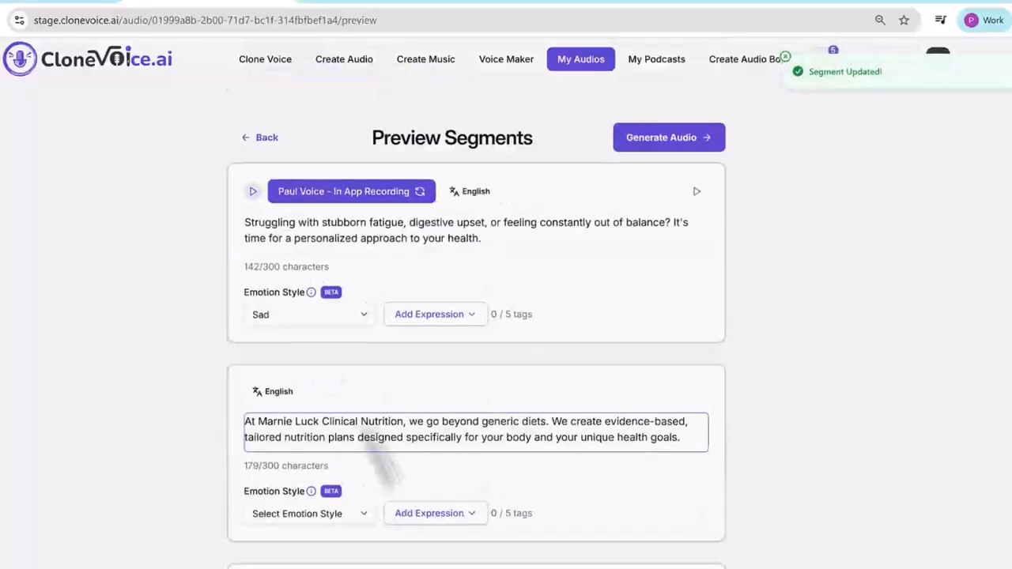
{"action": "left_click", "coordinate": [300, 317]}
{"action": "left_click", "coordinate": [286, 350]}
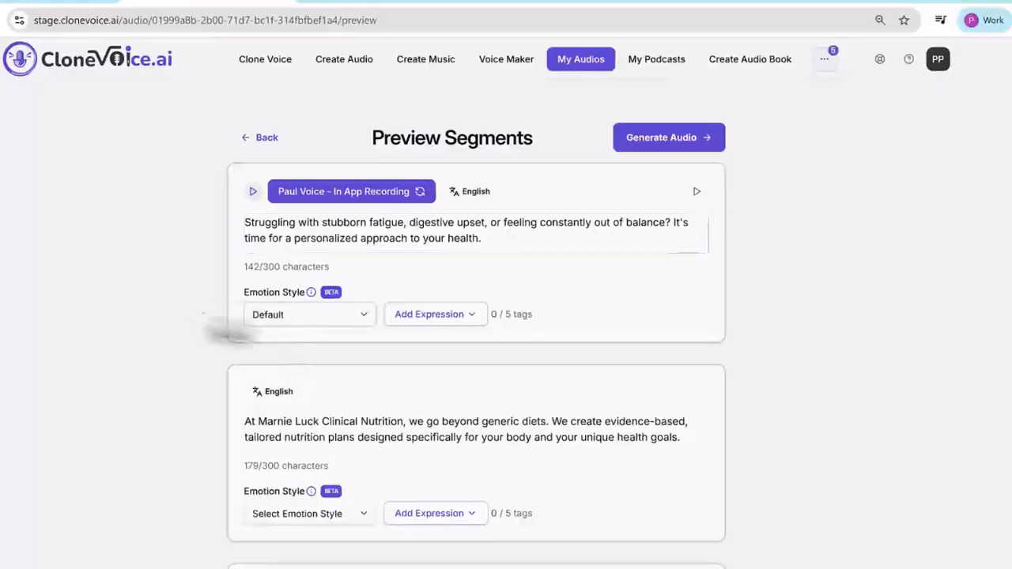
{"action": "left_click", "coordinate": [285, 314]}
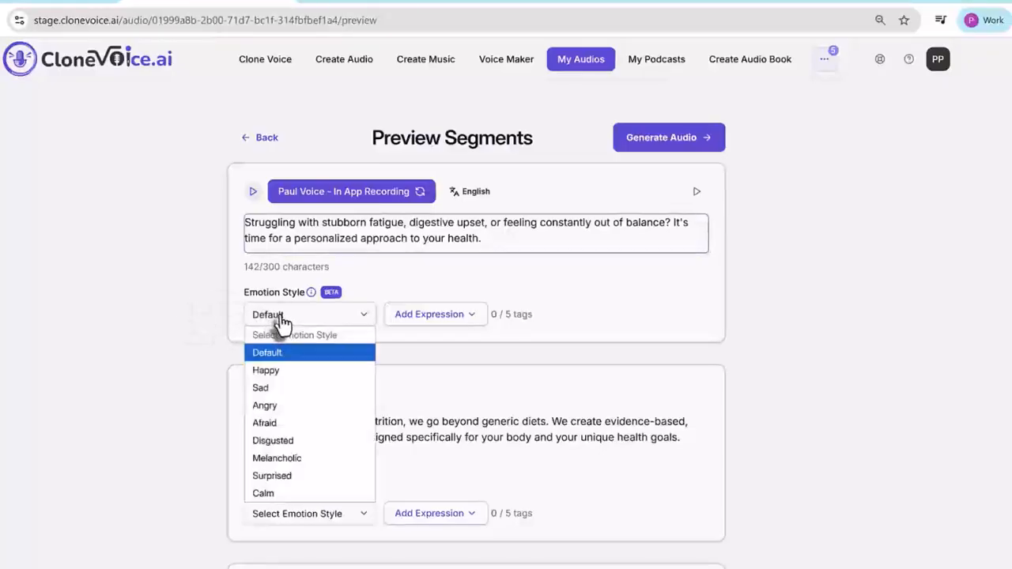
{"action": "left_click", "coordinate": [286, 369]}
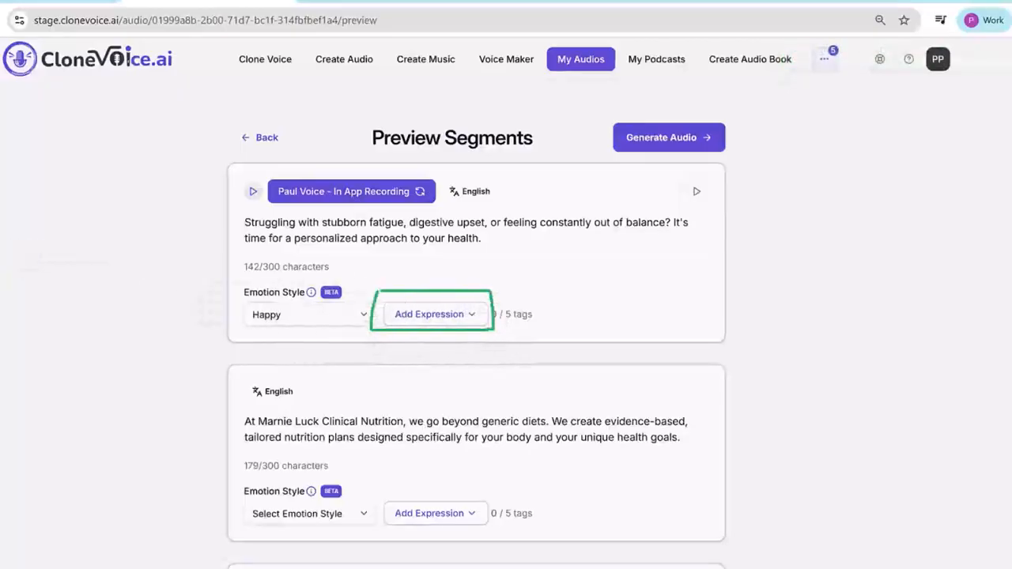
Step: Browse the whole list of expressions that can be added to the first segment
{"action": "left_click", "coordinate": [419, 324]}
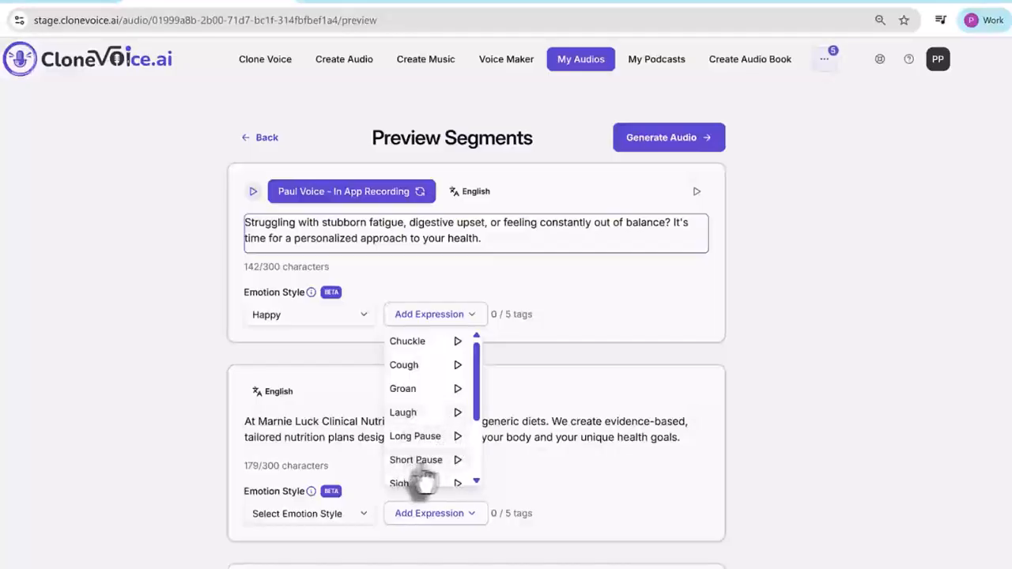
{"action": "scroll", "coordinate": [420, 443], "scroll_direction": "down", "scroll_amount": 3}
{"action": "scroll", "coordinate": [400, 466], "scroll_direction": "down", "scroll_amount": 3}
{"action": "scroll", "coordinate": [415, 439], "scroll_direction": "up", "scroll_amount": 3}
{"action": "left_click_drag", "start_coordinate": [475, 414], "coordinate": [478, 348]}
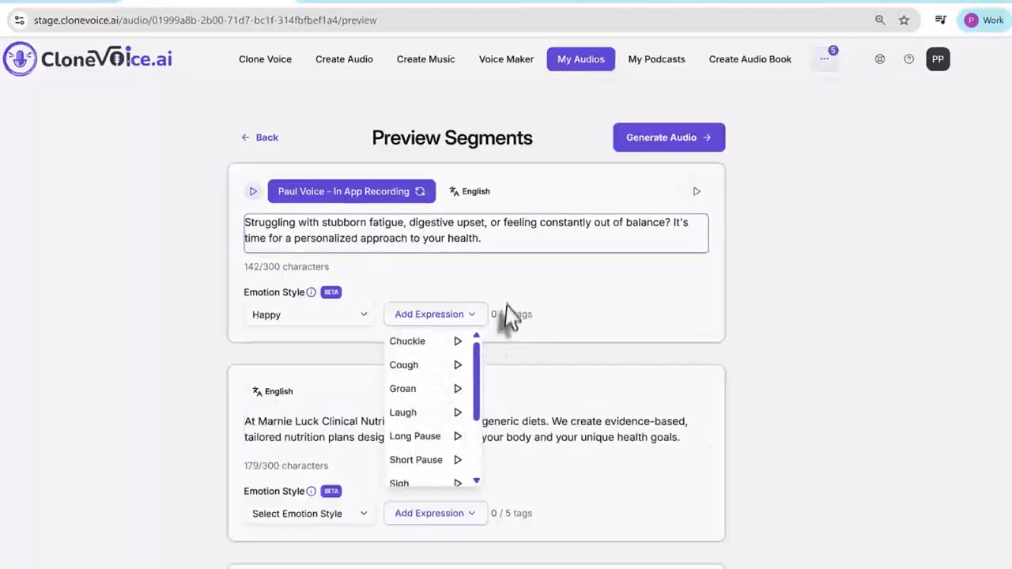
Step: Play the Ugh expression's sample and insert its tag after "out of balance?" in the first segment's text
{"action": "left_click", "coordinate": [491, 244]}
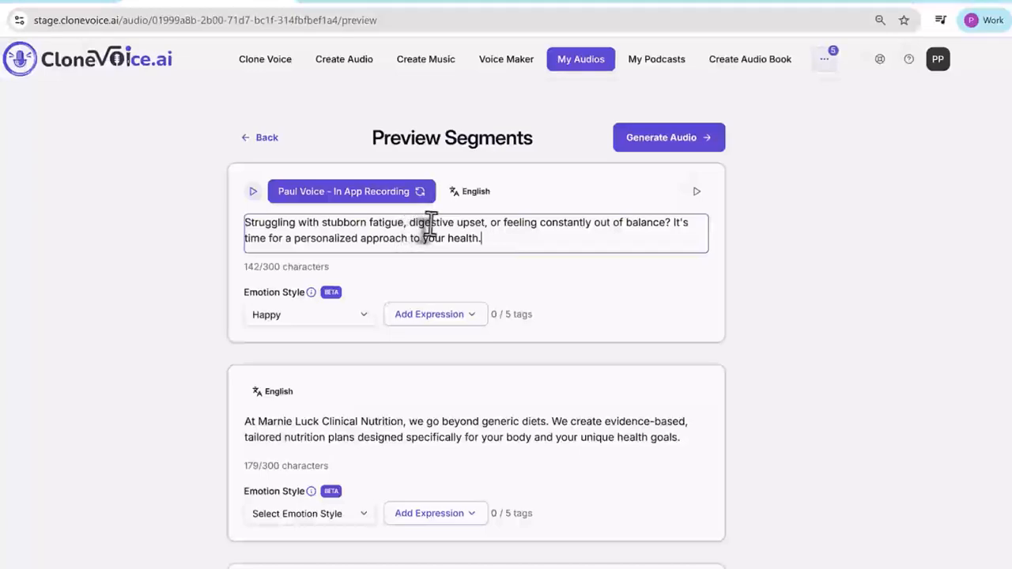
{"action": "left_click", "coordinate": [502, 224]}
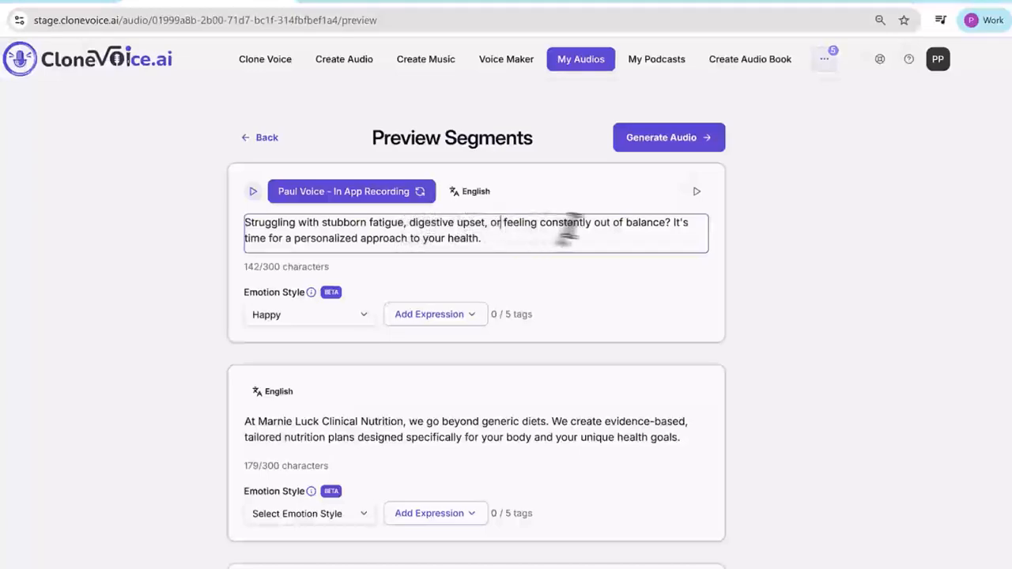
{"action": "left_click", "coordinate": [669, 225]}
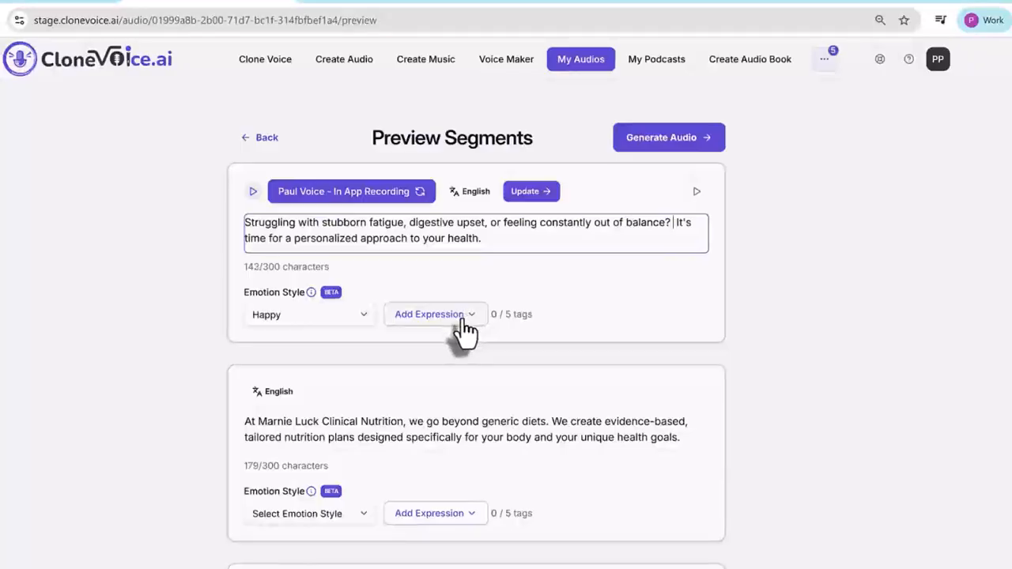
{"action": "left_click", "coordinate": [464, 332]}
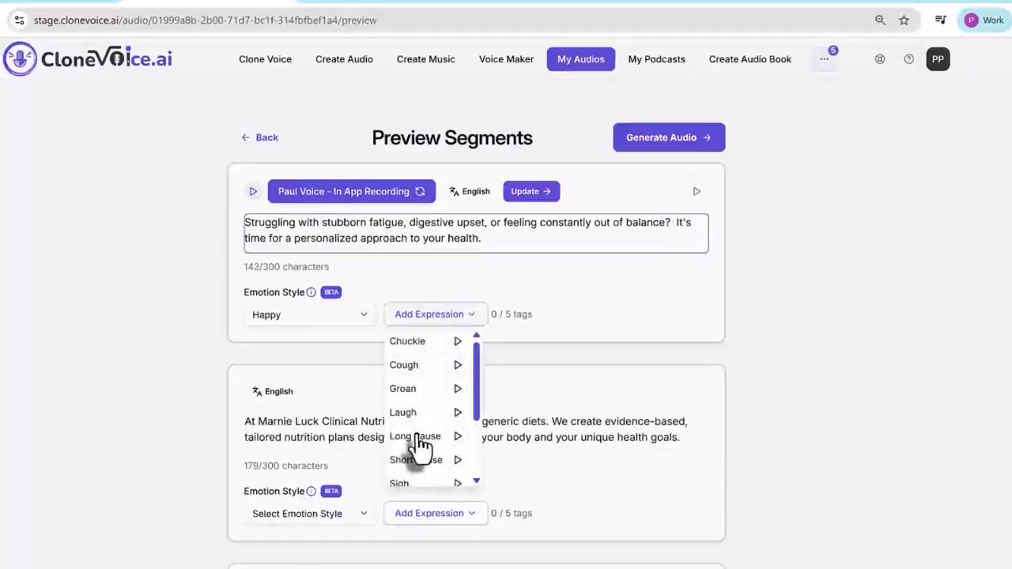
{"action": "scroll", "coordinate": [427, 451], "scroll_direction": "down", "scroll_amount": 2}
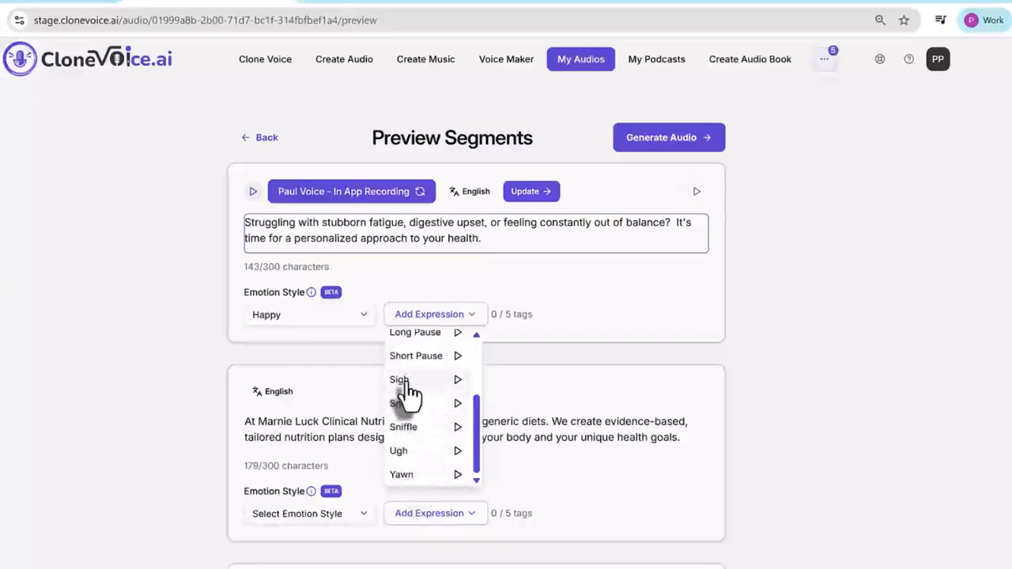
{"action": "left_click", "coordinate": [458, 453]}
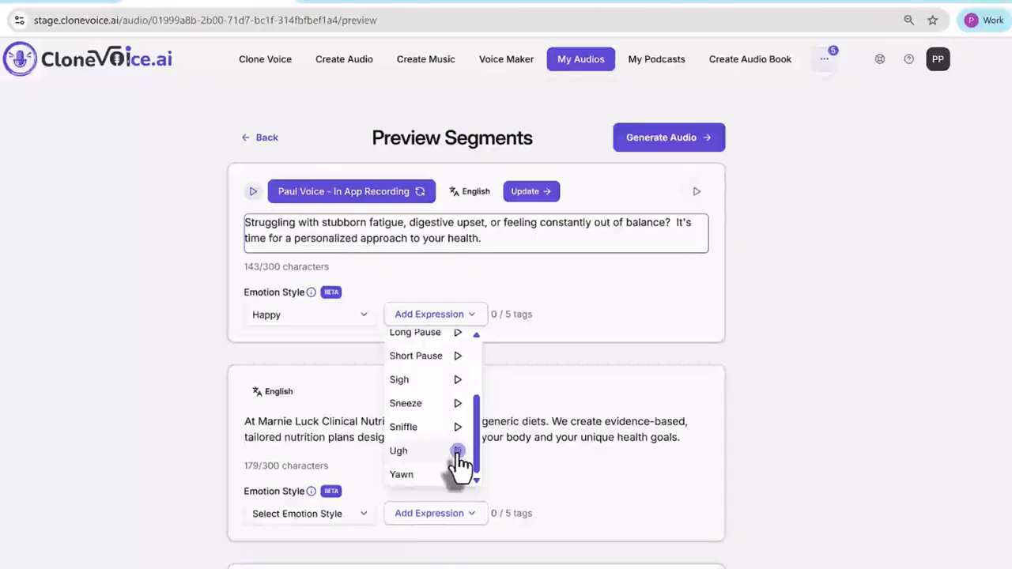
{"action": "left_click", "coordinate": [403, 457]}
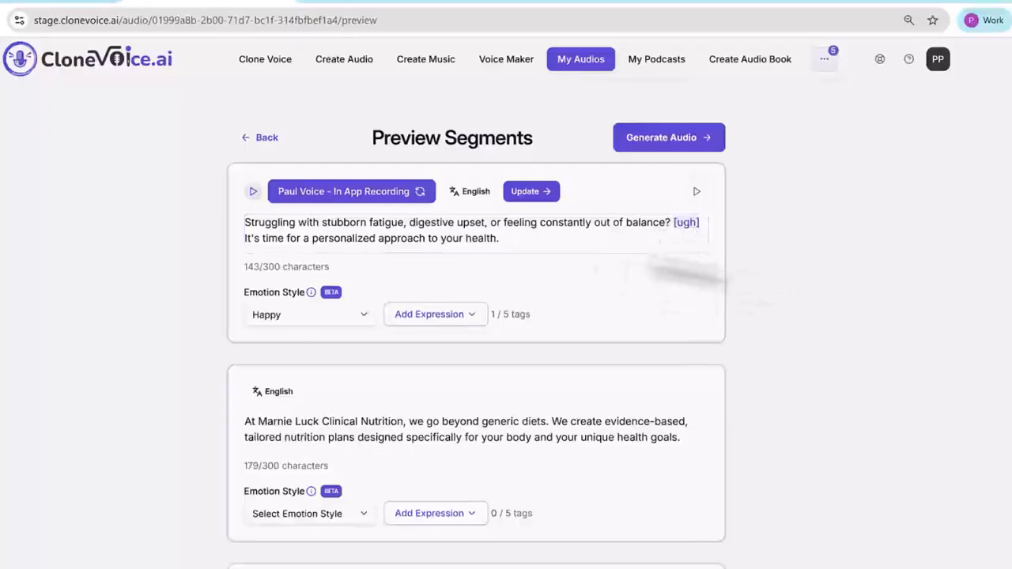
Step: Look over the first segment with its expression tag and the remaining segments down to the last one
{"action": "left_click", "coordinate": [574, 420]}
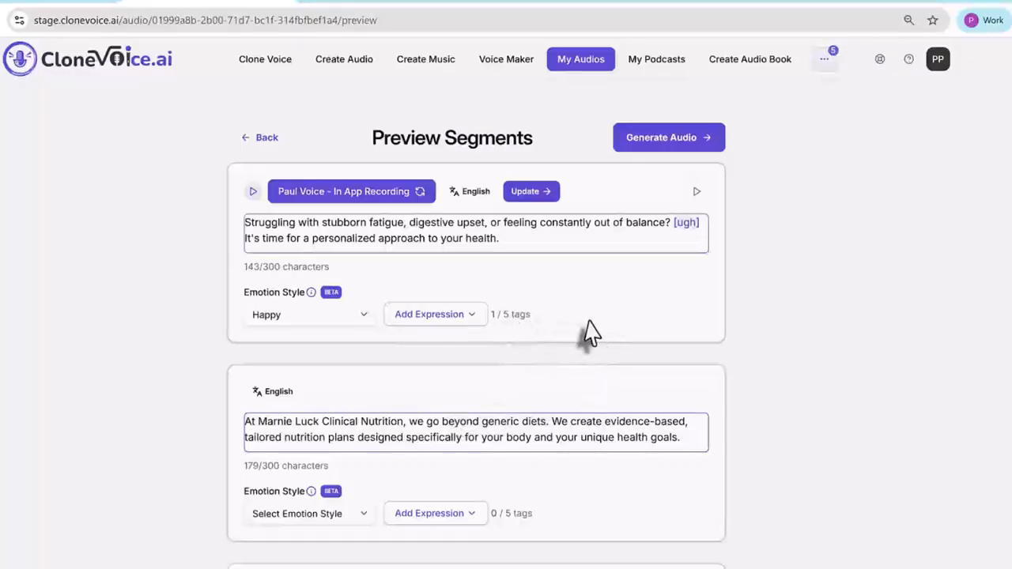
{"action": "left_click", "coordinate": [273, 271]}
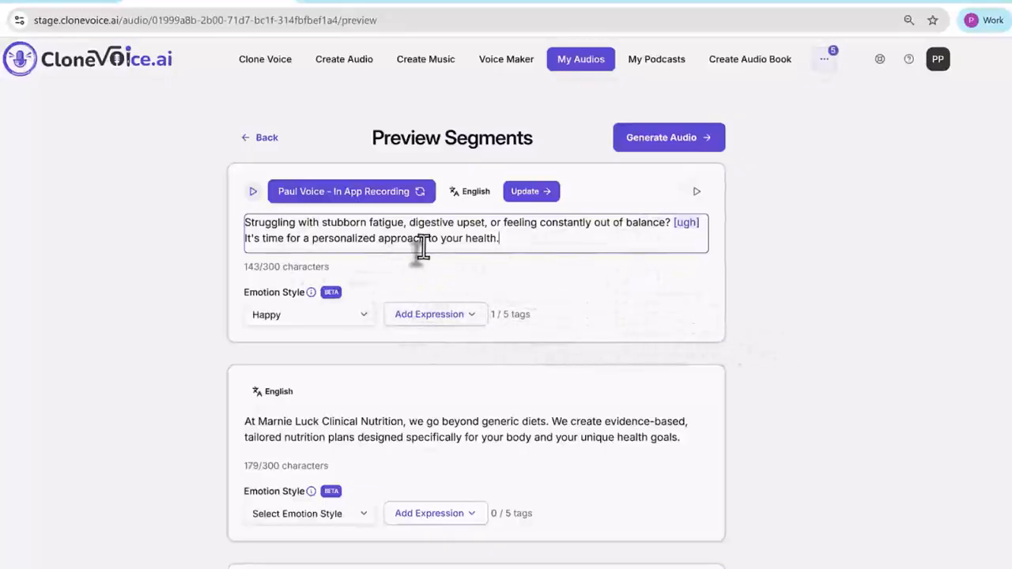
{"action": "scroll", "coordinate": [339, 384], "scroll_direction": "down", "scroll_amount": 5}
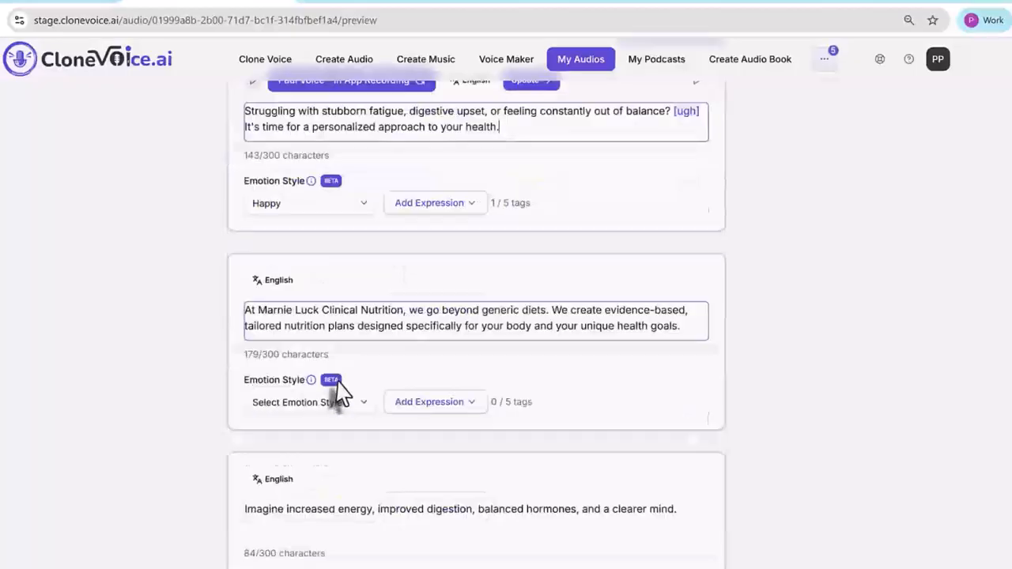
{"action": "scroll", "coordinate": [339, 384], "scroll_direction": "down", "scroll_amount": 4}
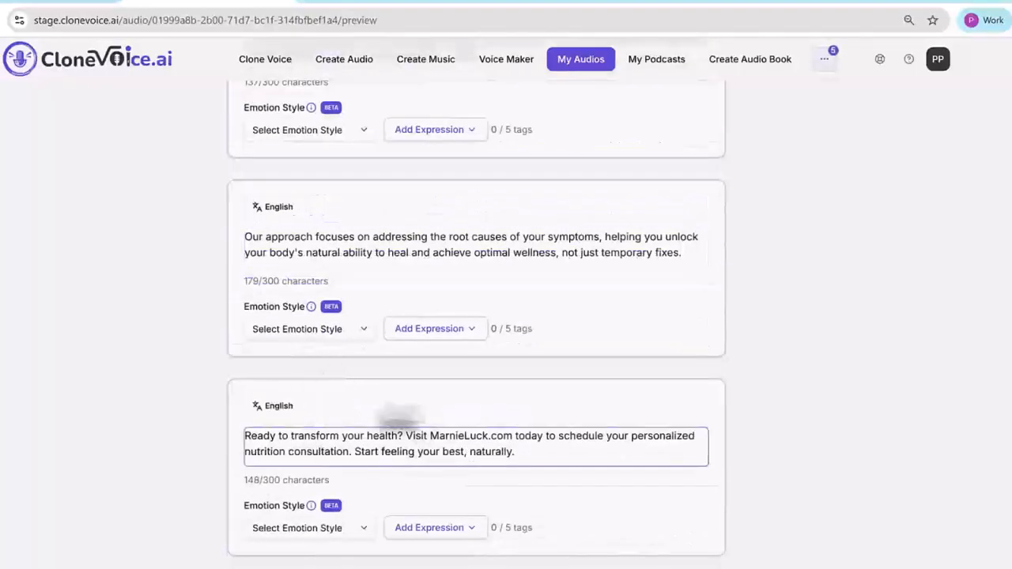
{"action": "scroll", "coordinate": [335, 440], "scroll_direction": "up", "scroll_amount": 3}
{"action": "scroll", "coordinate": [411, 457], "scroll_direction": "up", "scroll_amount": 6}
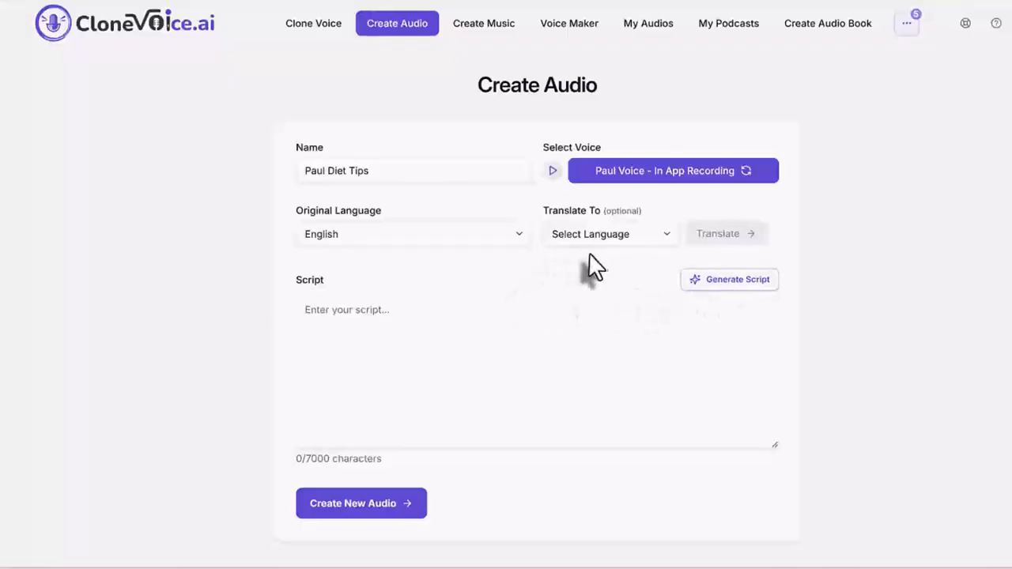
Step: Open the script generator, enable web search and choose the Explainer & Educational Videos category
{"action": "left_click", "coordinate": [737, 286]}
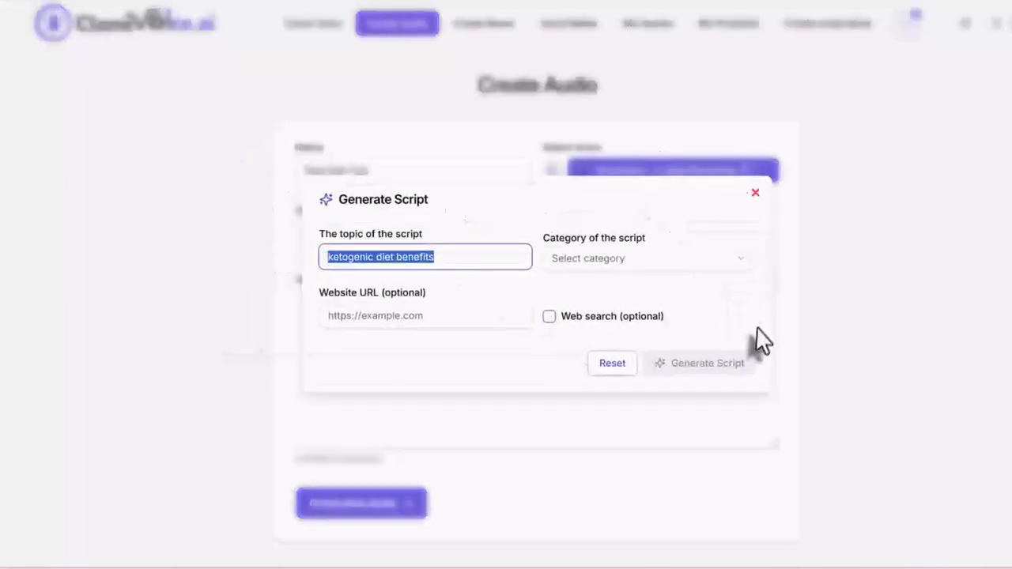
{"action": "left_click", "coordinate": [404, 257]}
{"action": "left_click_drag", "start_coordinate": [331, 257], "coordinate": [474, 256]}
{"action": "left_click", "coordinate": [477, 257]}
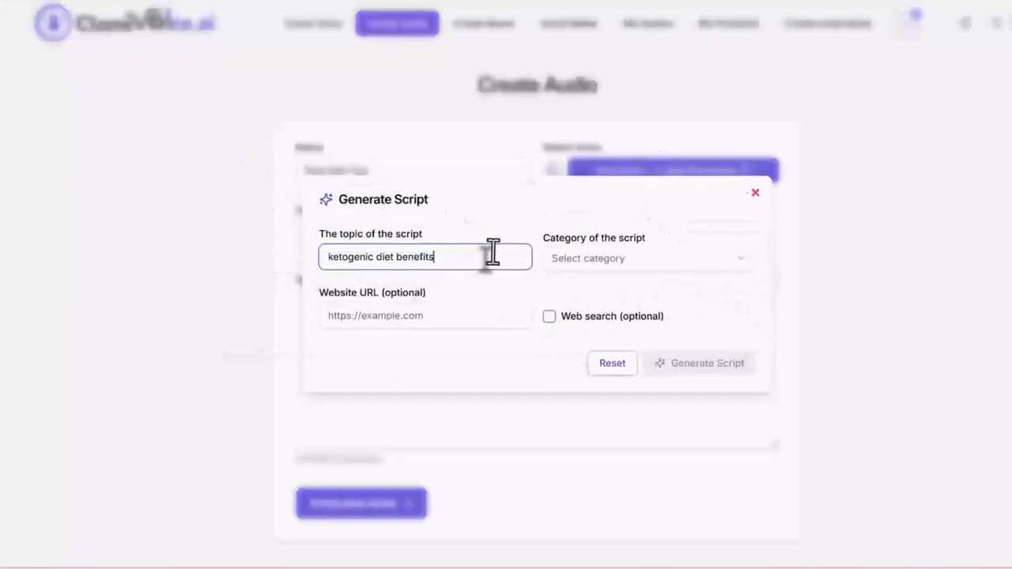
{"action": "left_click", "coordinate": [549, 317]}
{"action": "left_click", "coordinate": [605, 261]}
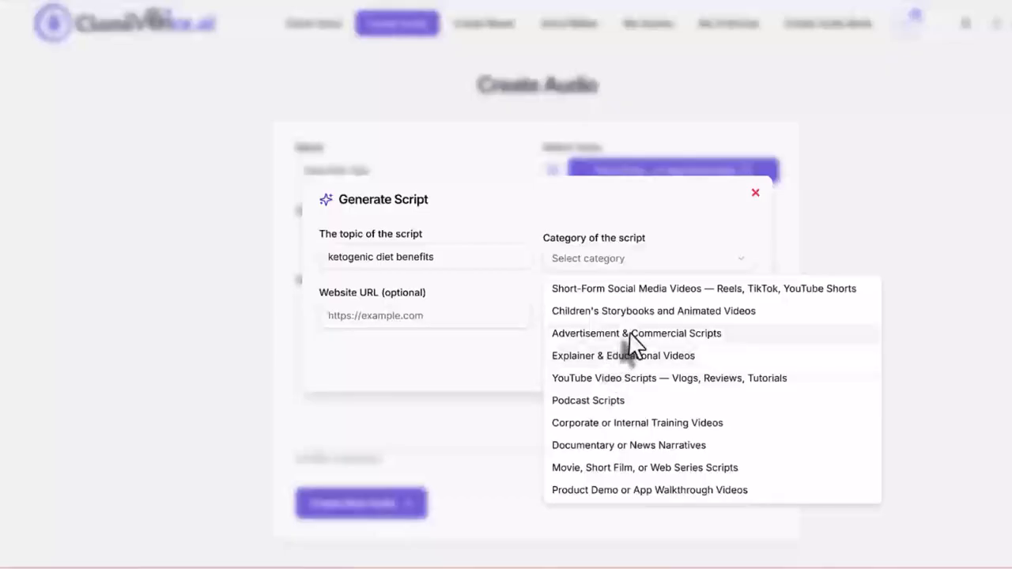
{"action": "left_click", "coordinate": [604, 355]}
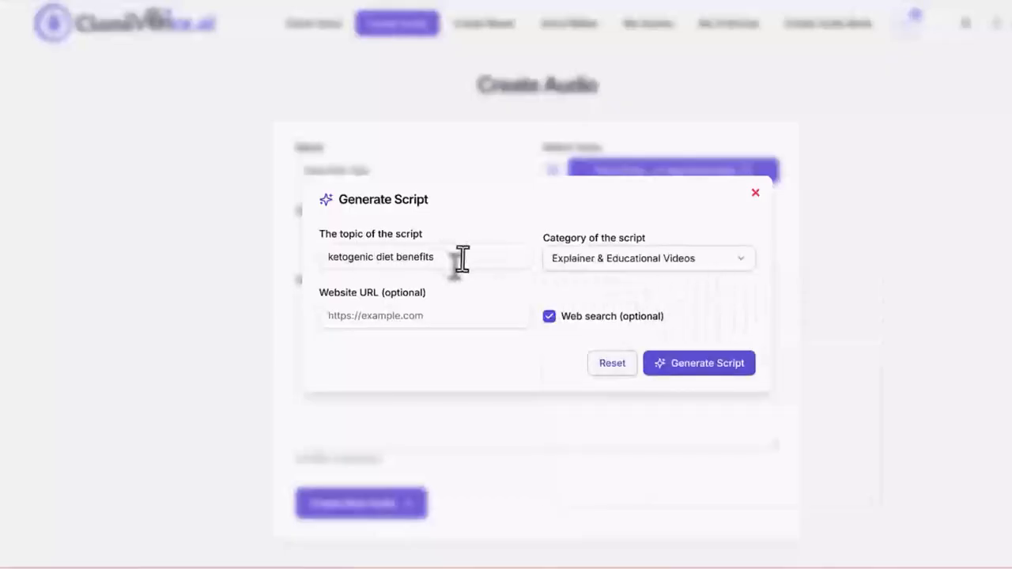
Step: Replace the script topic with "how tariffs could increase inflation" and generate the script
{"action": "left_click_drag", "start_coordinate": [457, 256], "coordinate": [238, 286]}
{"action": "key", "text": "BackSpace"}
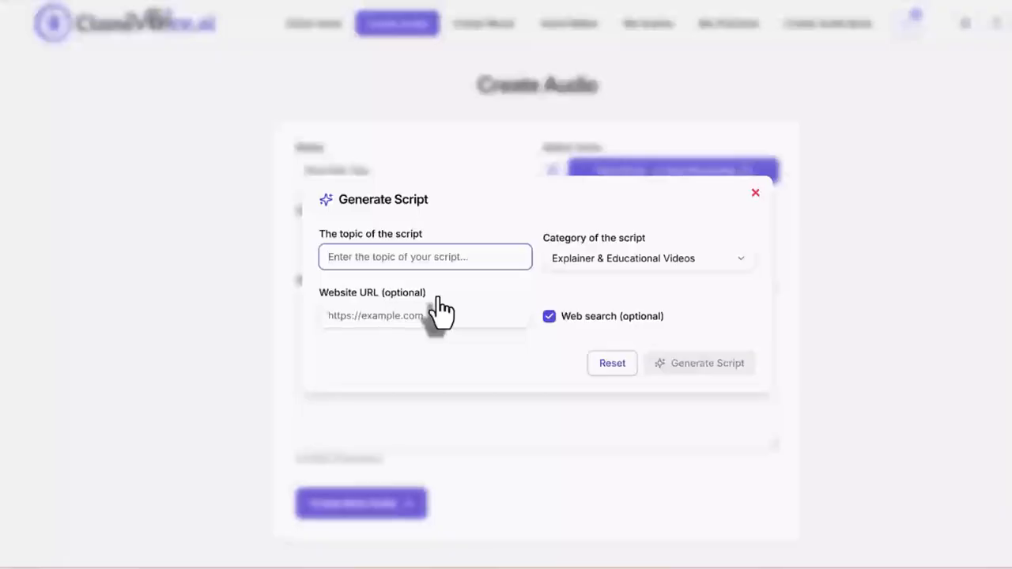
{"action": "type", "text": "h"}
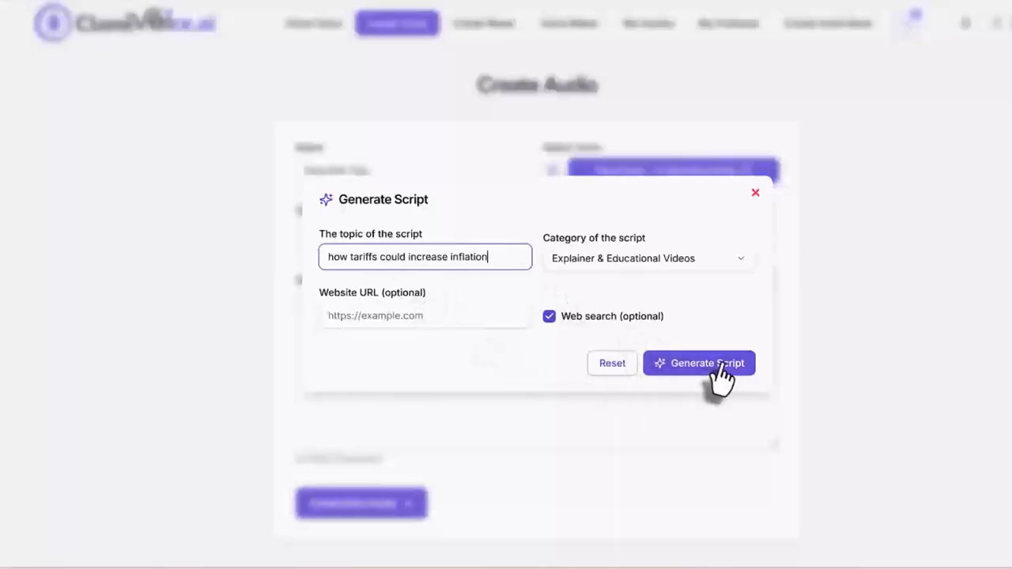
{"action": "left_click", "coordinate": [689, 370]}
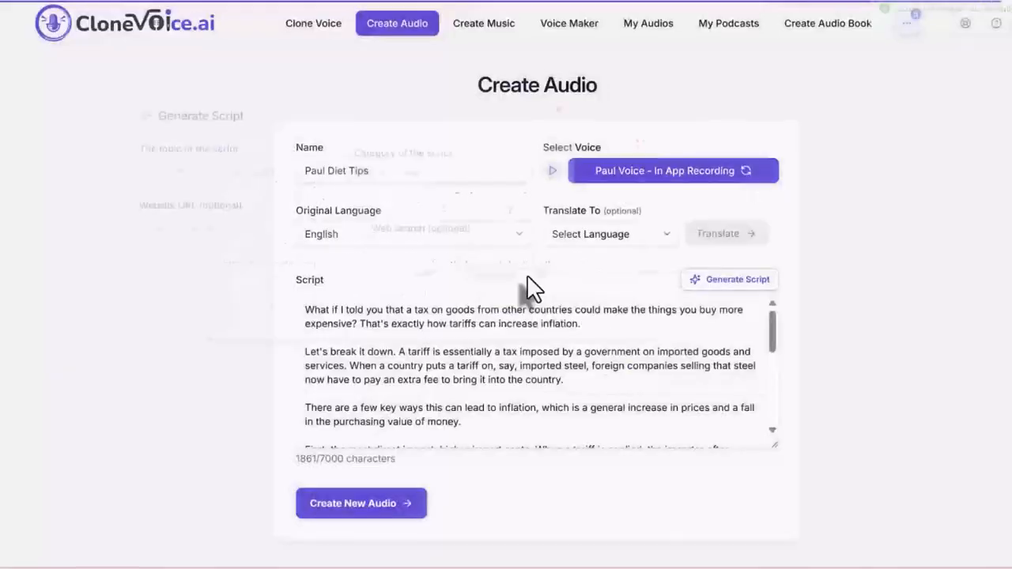
Step: Skim the generated tariff script and create the new audio from it
{"action": "scroll", "coordinate": [528, 348], "scroll_direction": "down", "scroll_amount": 4}
{"action": "scroll", "coordinate": [531, 361], "scroll_direction": "up", "scroll_amount": 4}
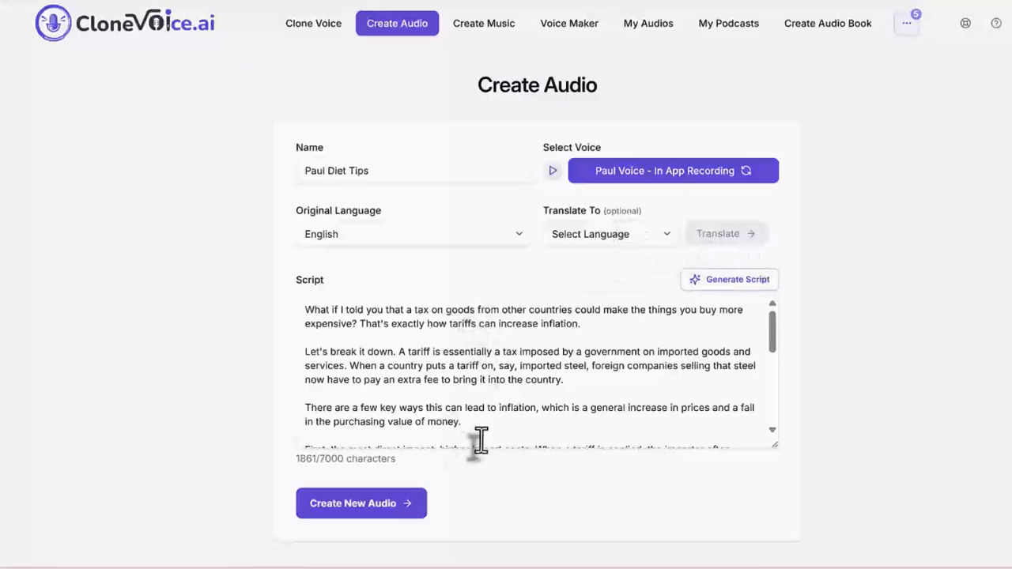
{"action": "left_click", "coordinate": [398, 522]}
Step: Look through the first segment's emotion styles and expressions, and generate the audio without applying any
{"action": "left_click", "coordinate": [395, 294]}
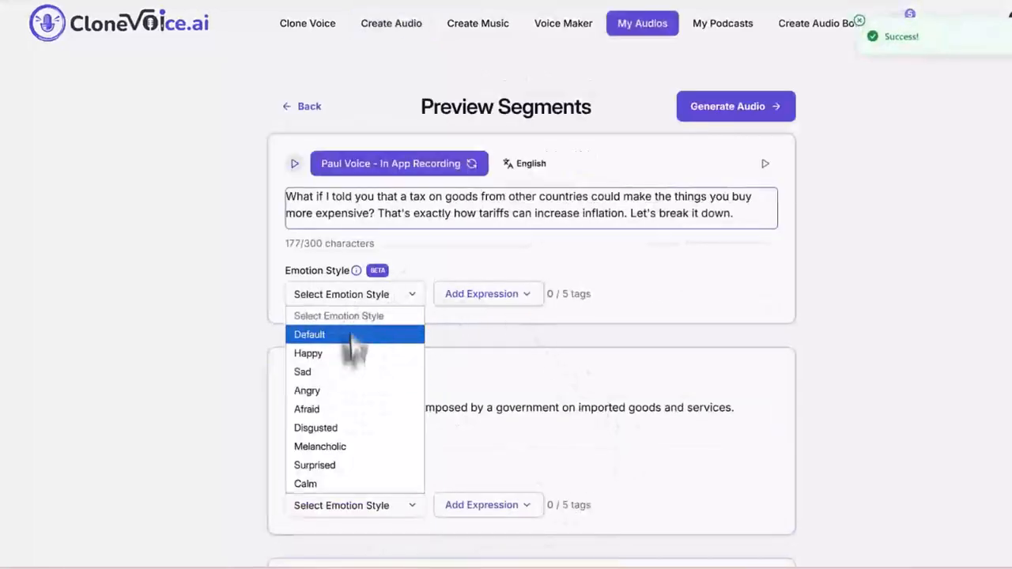
{"action": "left_click", "coordinate": [483, 304]}
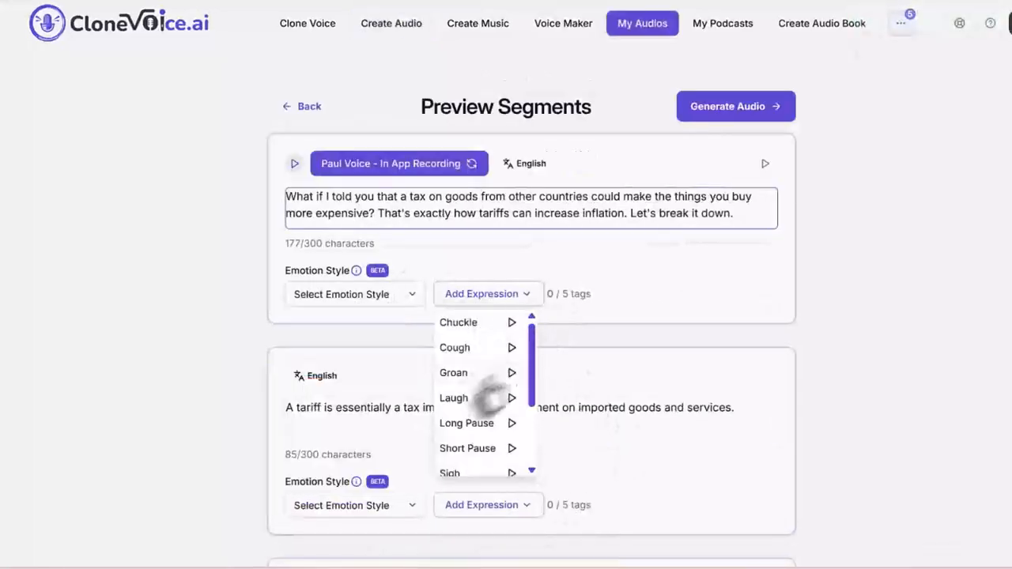
{"action": "left_click", "coordinate": [519, 299]}
{"action": "left_click", "coordinate": [486, 304]}
{"action": "scroll", "coordinate": [473, 406], "scroll_direction": "down", "scroll_amount": 2}
{"action": "scroll", "coordinate": [474, 406], "scroll_direction": "up", "scroll_amount": 2}
{"action": "left_click", "coordinate": [664, 343]}
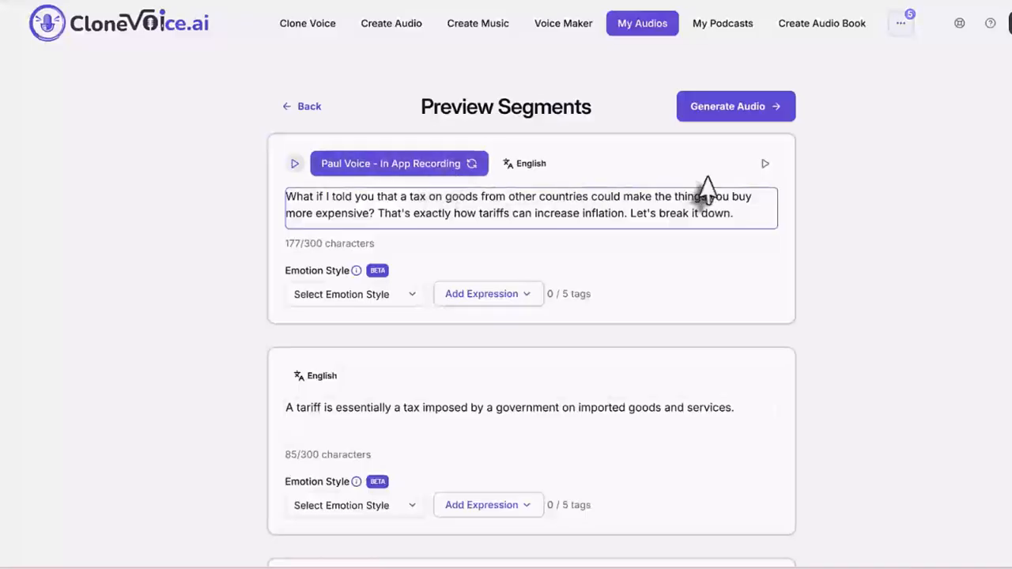
{"action": "left_click", "coordinate": [739, 121]}
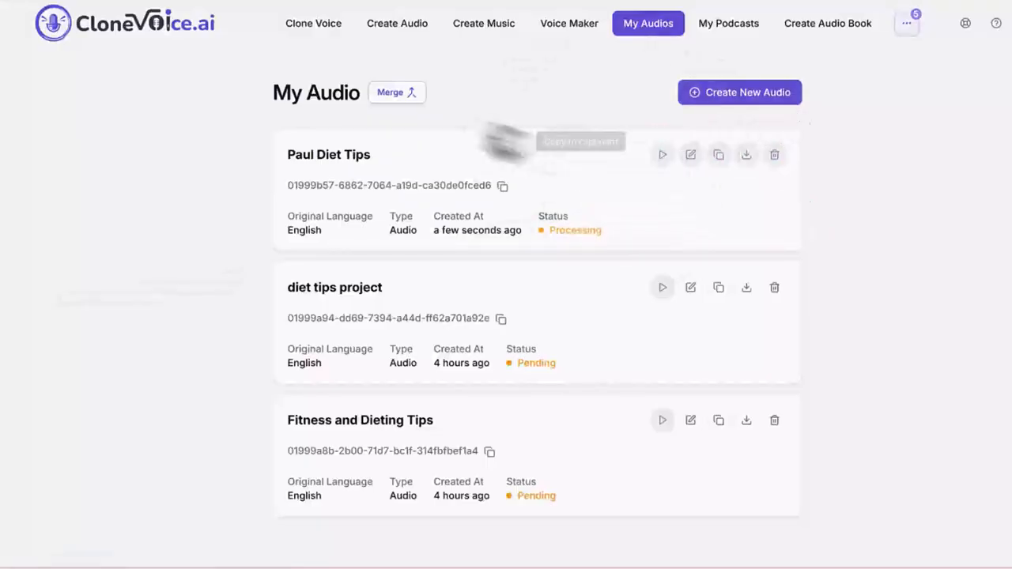
Step: Start merging audios and select "Fitness and Dieting Tips" first and "diet tips project" second
{"action": "left_click", "coordinate": [395, 93]}
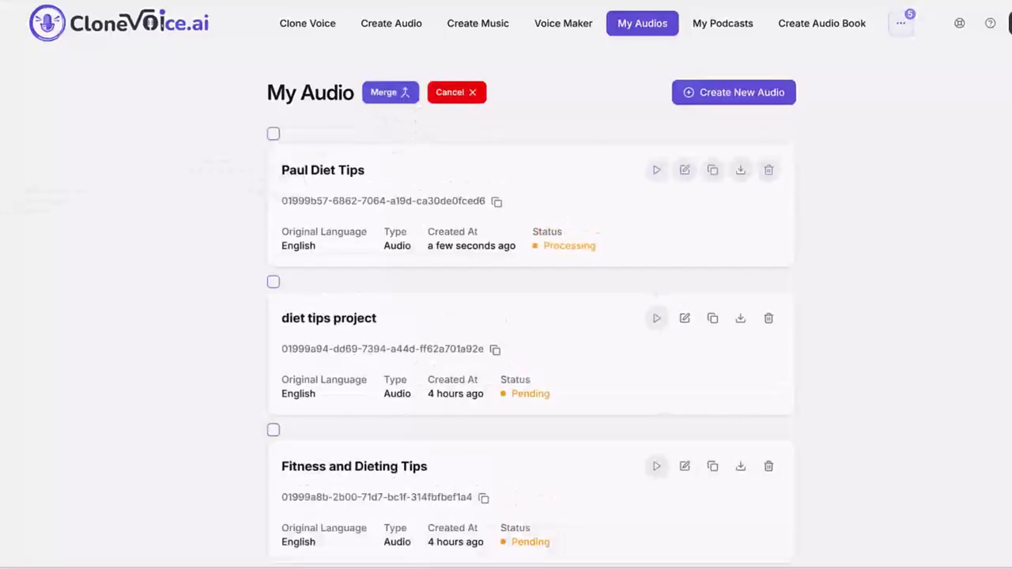
{"action": "mouse_move", "coordinate": [255, 143]}
{"action": "left_mouse_down"}
{"action": "mouse_move", "coordinate": [175, 481]}
{"action": "mouse_move", "coordinate": [272, 513]}
{"action": "left_mouse_up"}
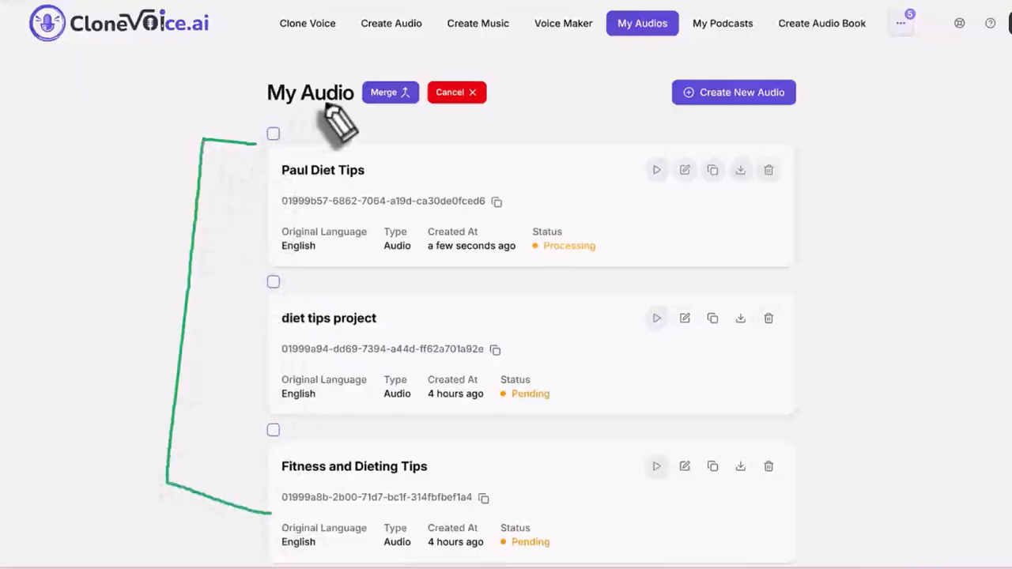
{"action": "left_click_drag", "start_coordinate": [269, 129], "coordinate": [304, 121]}
{"action": "left_click_drag", "start_coordinate": [269, 283], "coordinate": [293, 278]}
{"action": "left_click_drag", "start_coordinate": [271, 431], "coordinate": [317, 407]}
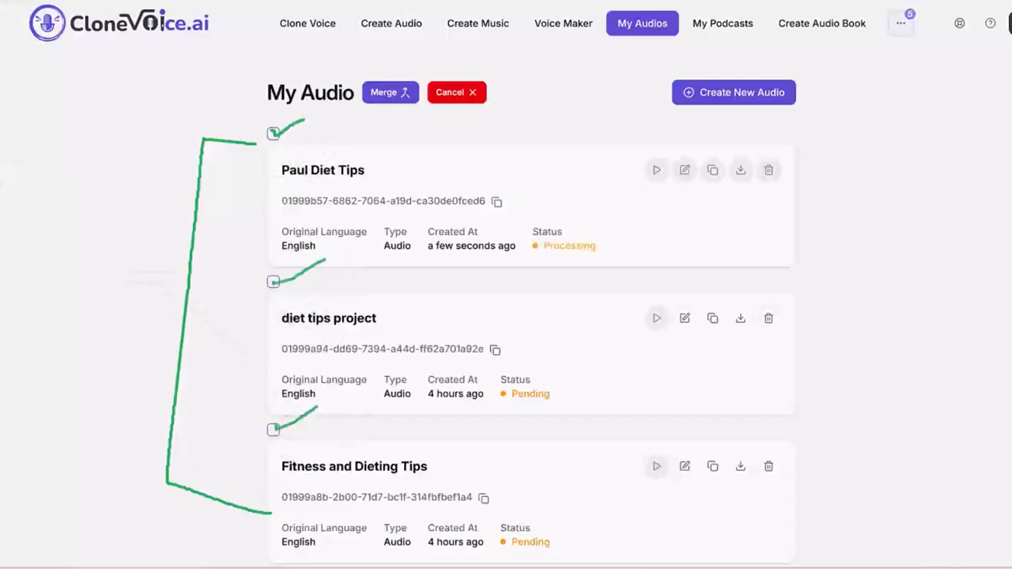
{"action": "key", "text": "Escape"}
{"action": "left_click", "coordinate": [273, 282]}
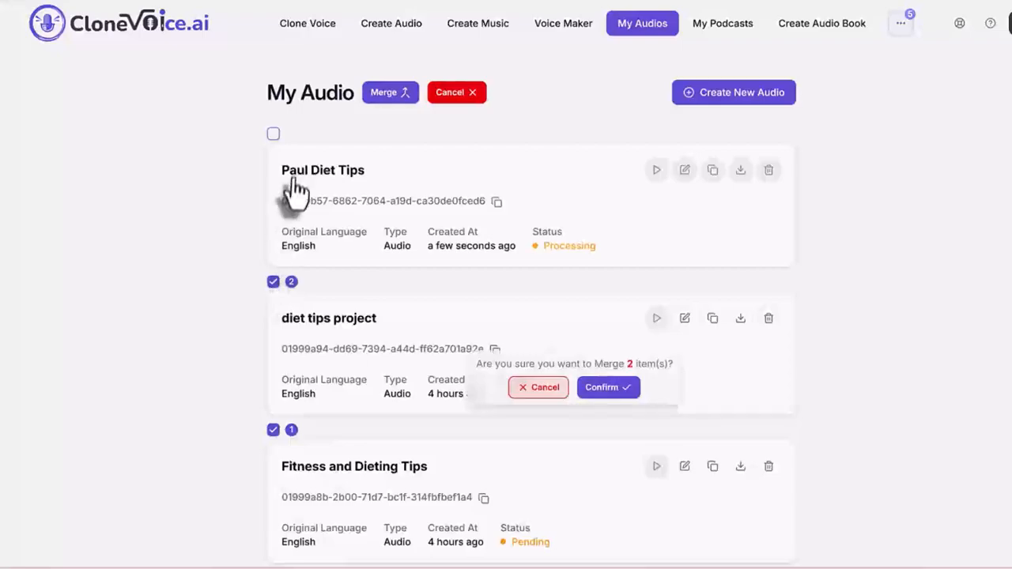